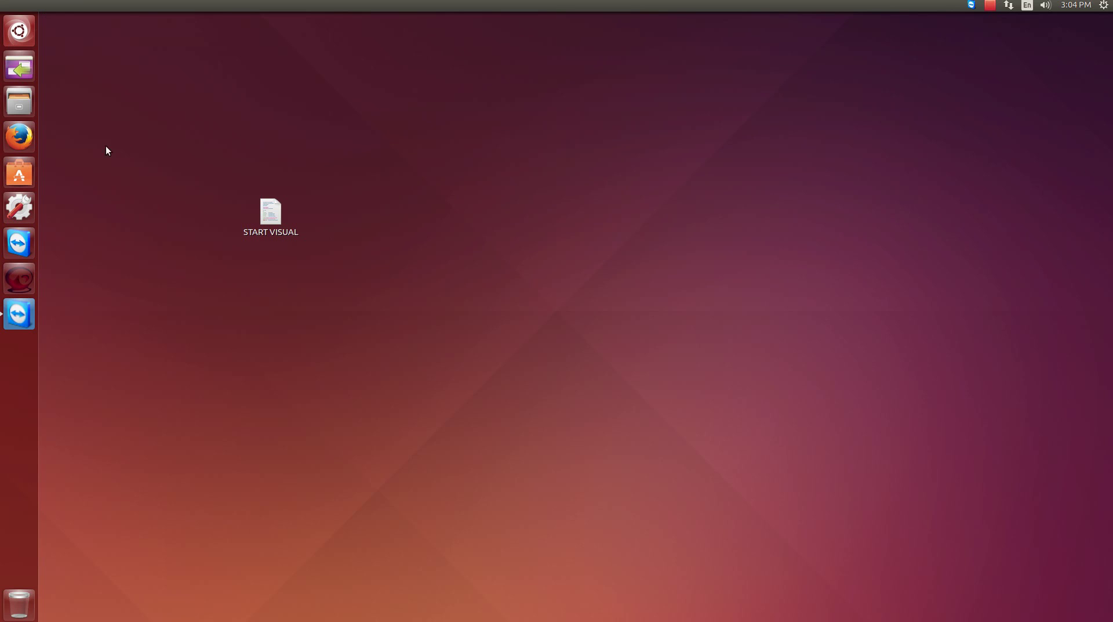
- Open the Displays settings and compare the properties of the Samsung 23" and Acer 22" monitors
click(29, 35)
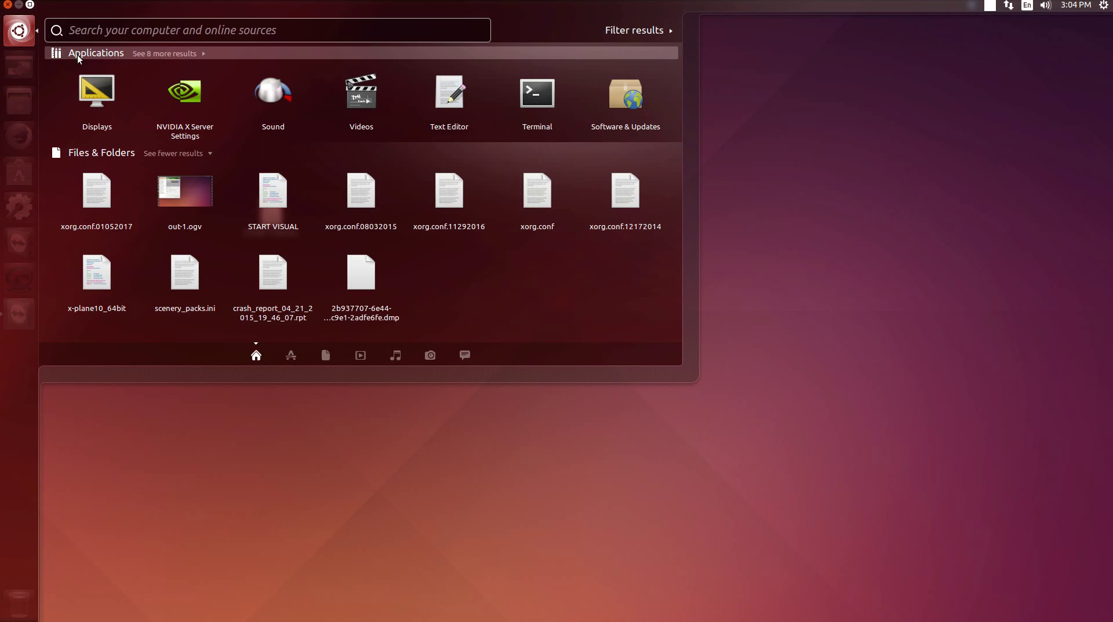
click(100, 99)
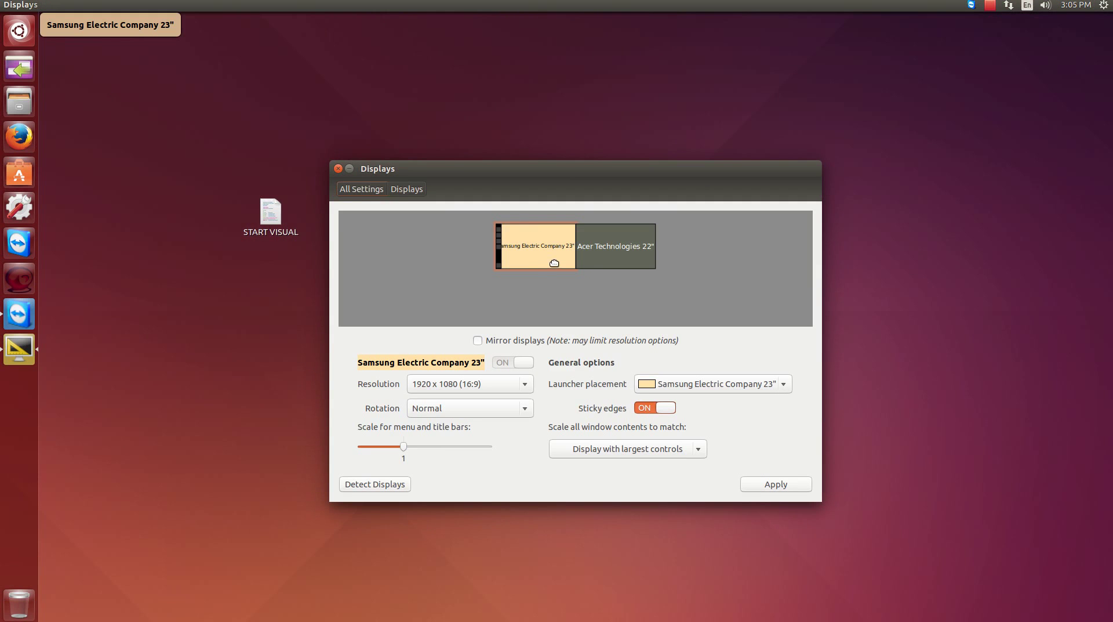
click(593, 253)
click(515, 258)
click(594, 260)
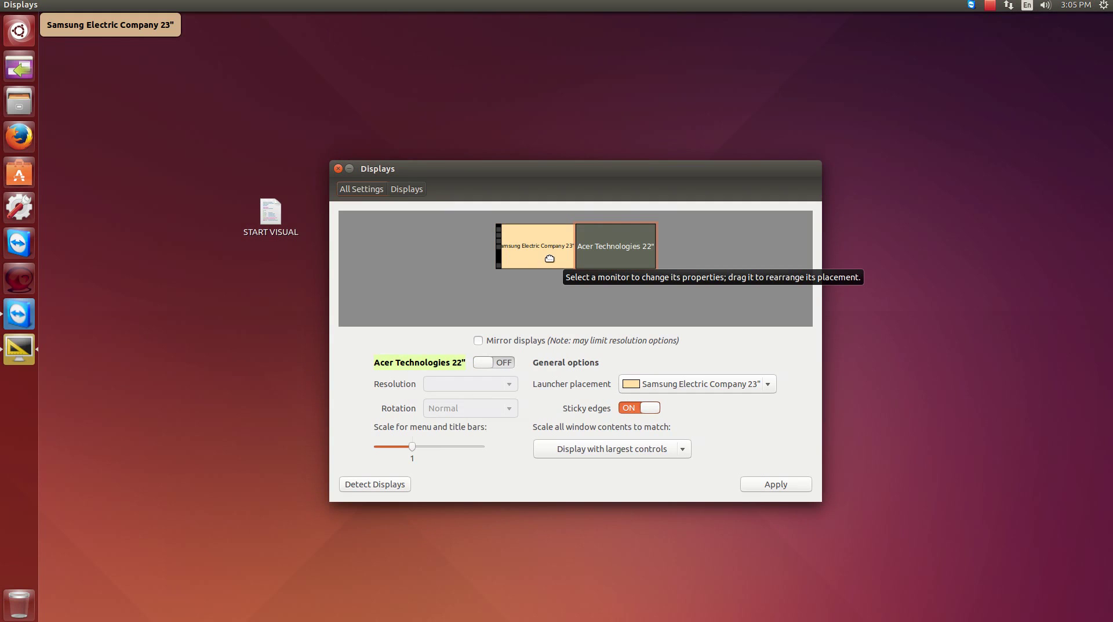
click(519, 259)
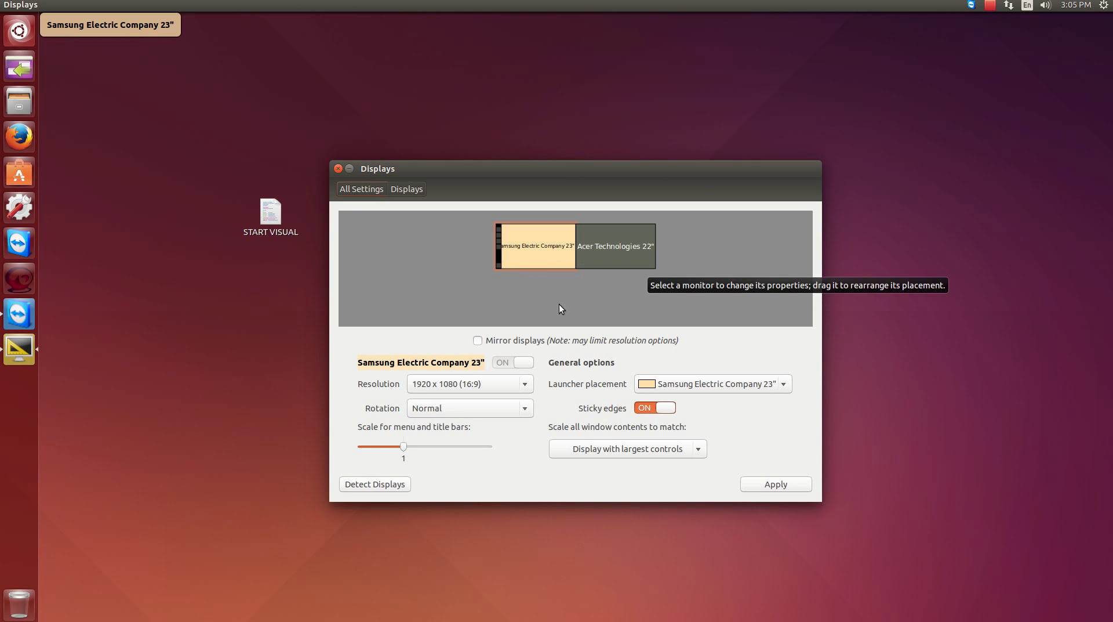
click(609, 258)
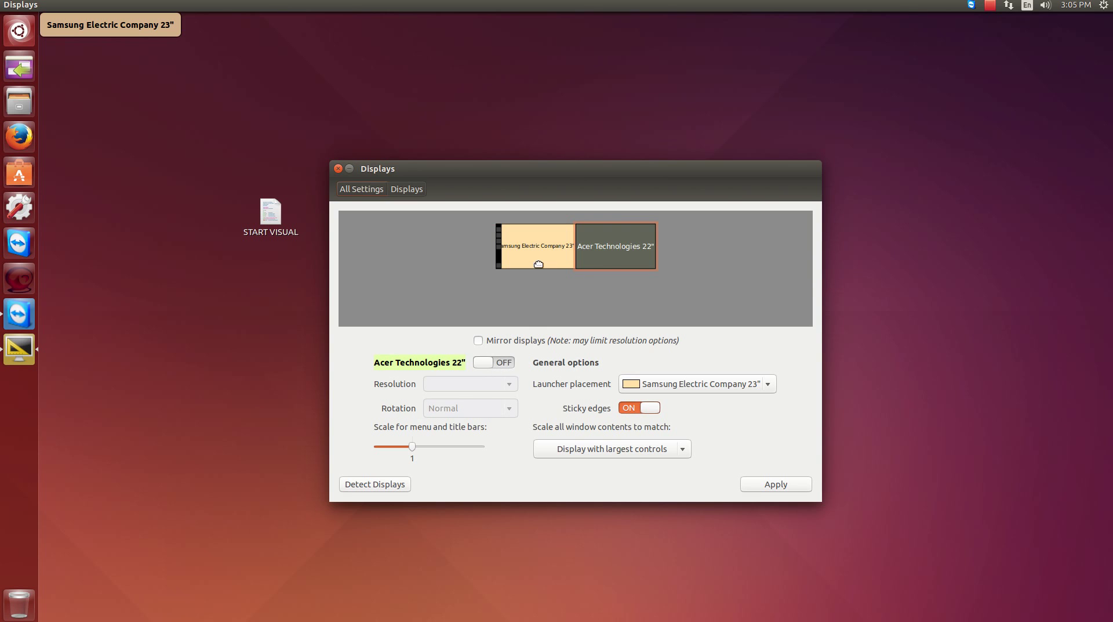
- Apply and keep the display configuration with the Acer 22" monitor off, and close the Displays settings
click(747, 482)
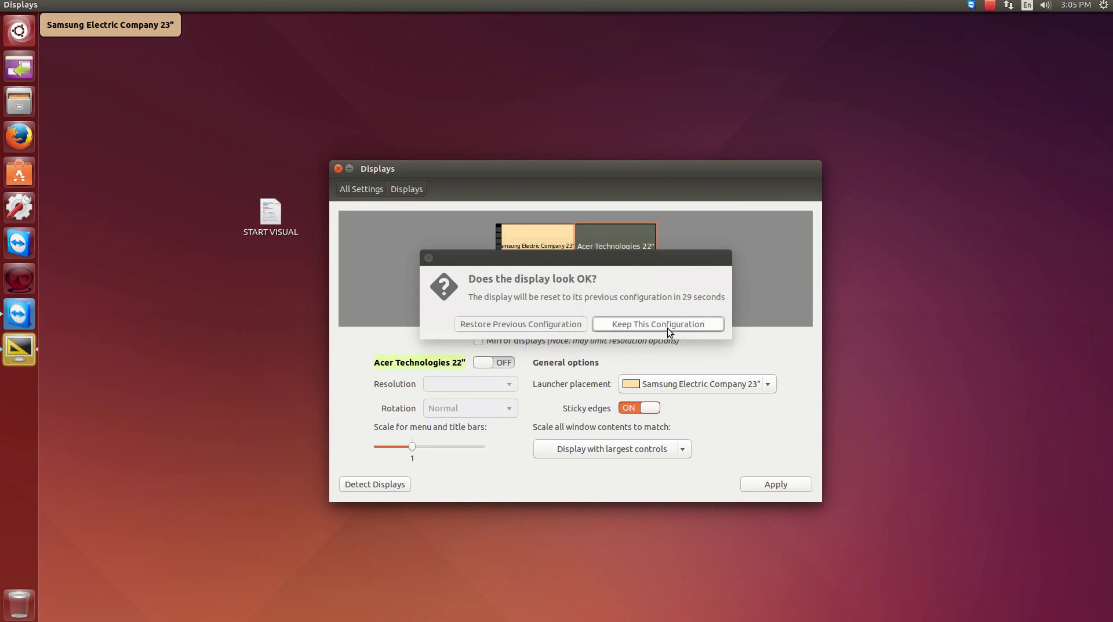
click(666, 329)
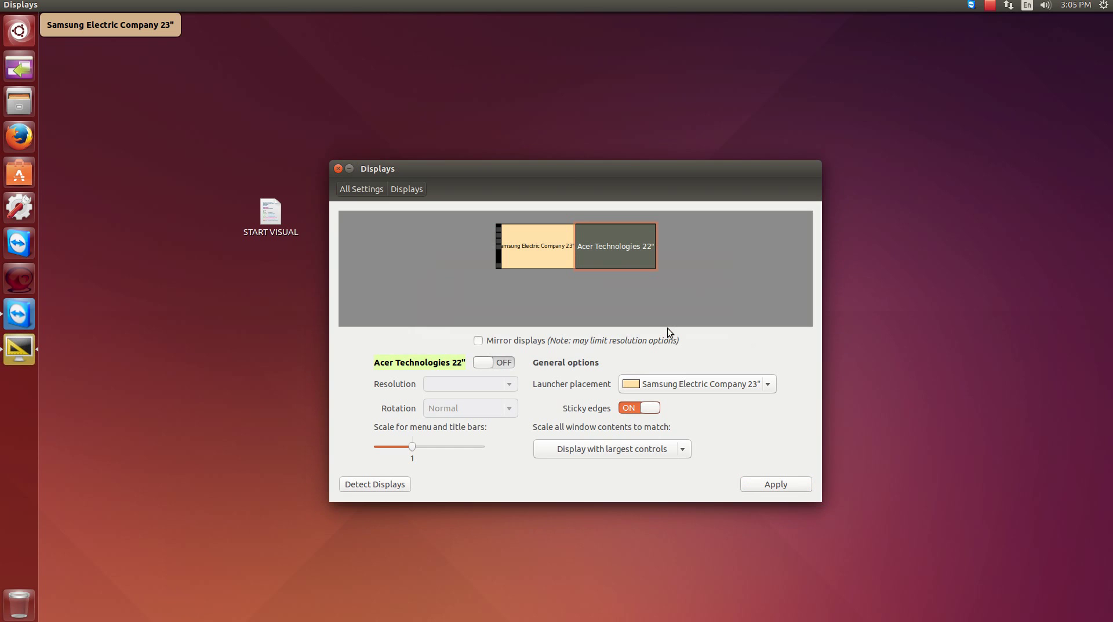
click(339, 169)
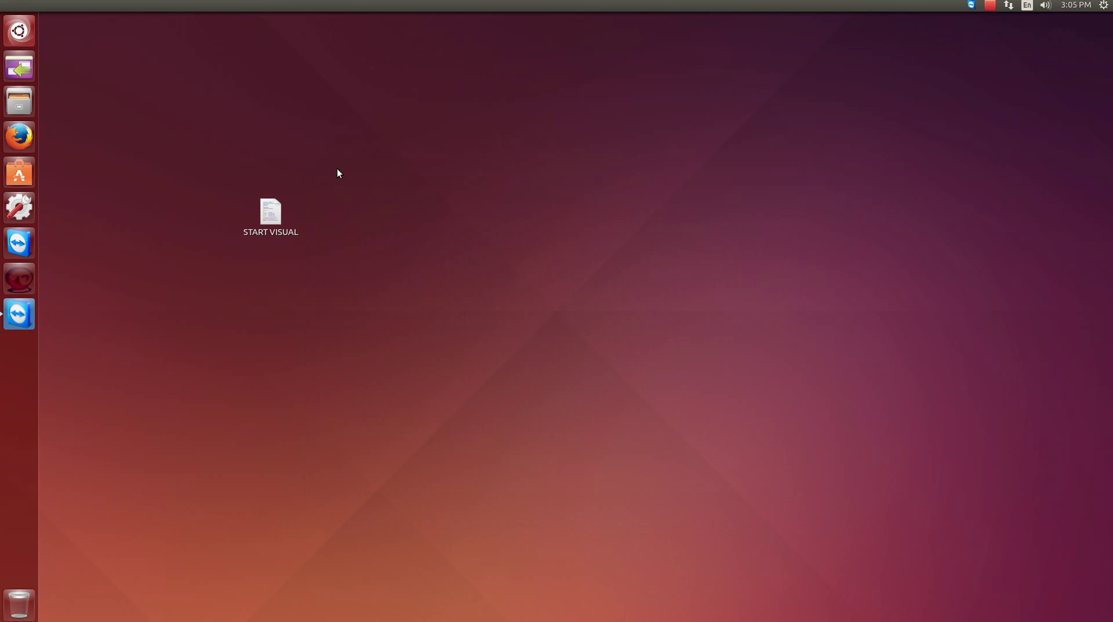
- Open the X Server Display Configuration page in NVIDIA X Server Settings and enlarge the window until the layout's monitor names are readable
click(29, 38)
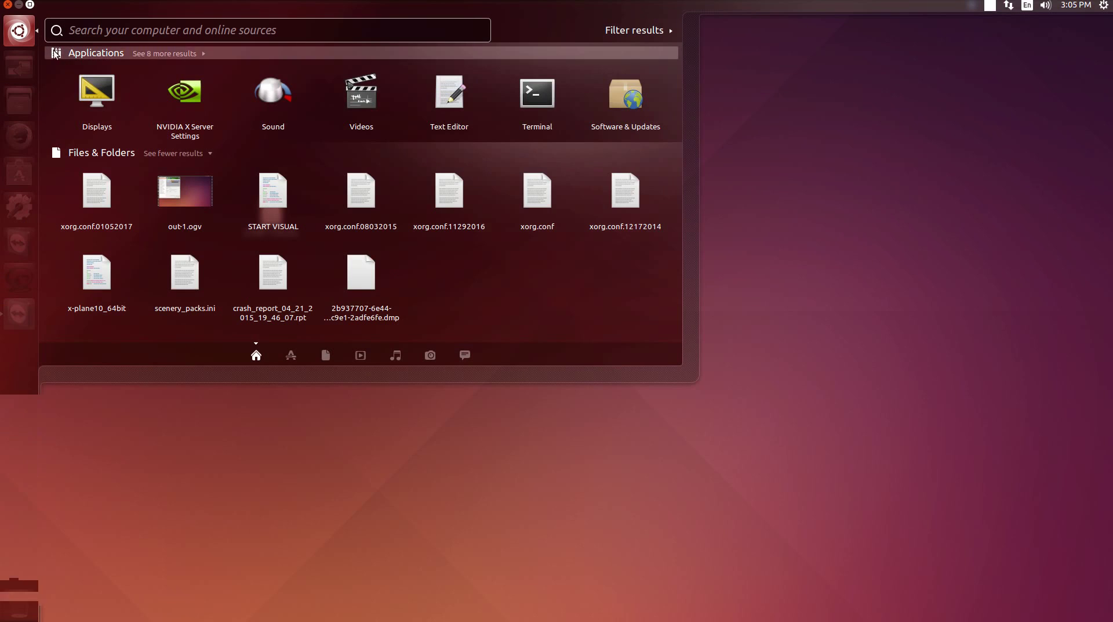
click(196, 112)
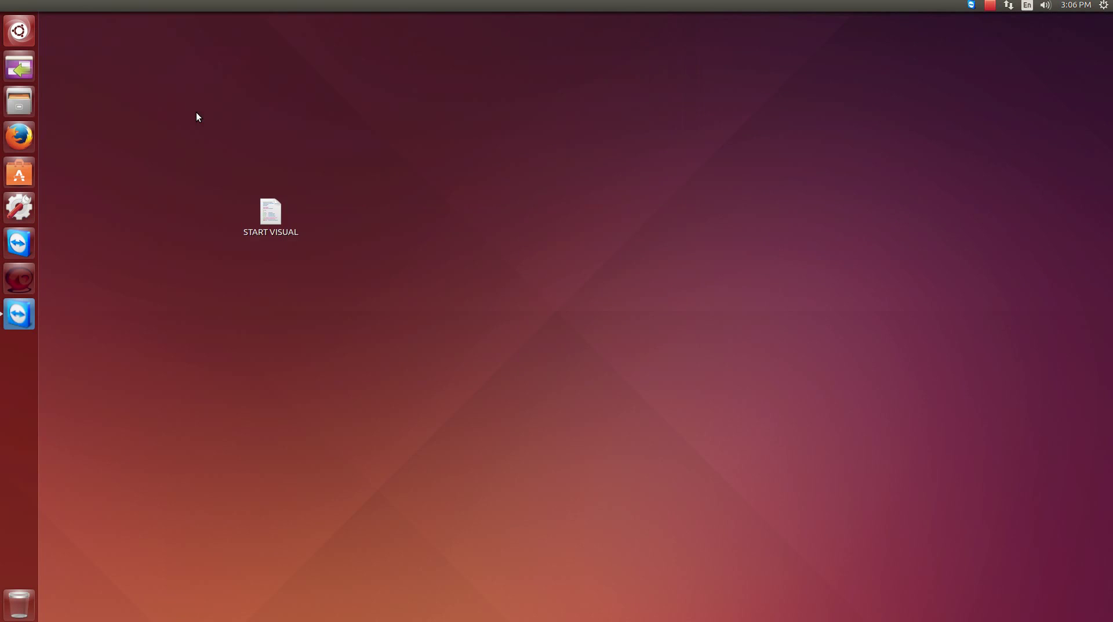
drag(203, 19, 434, 92)
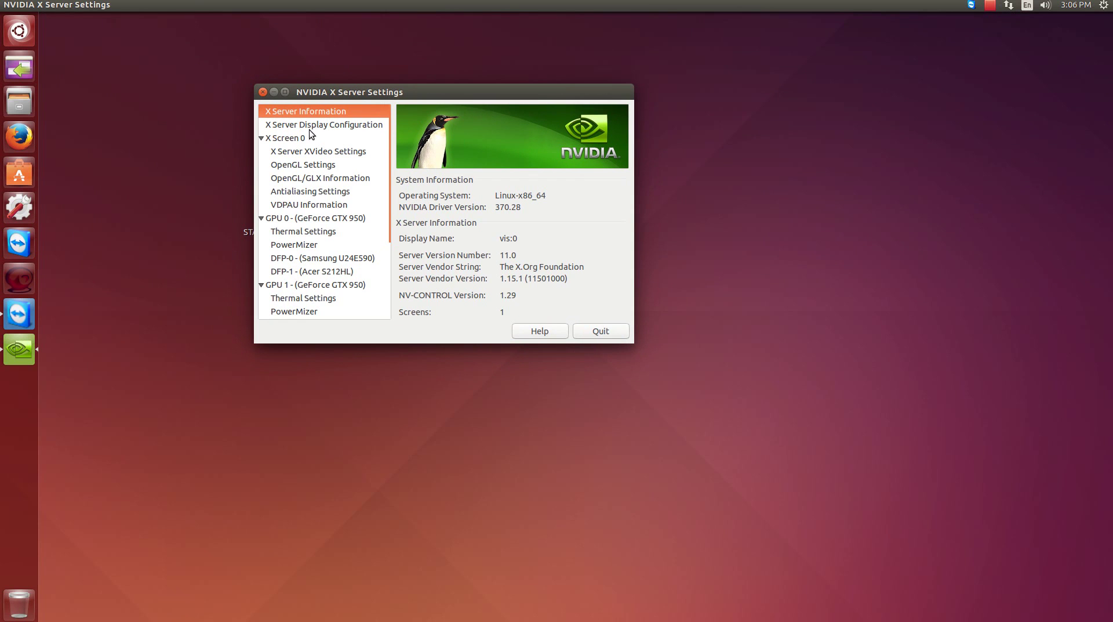
click(340, 131)
drag(276, 94, 86, 15)
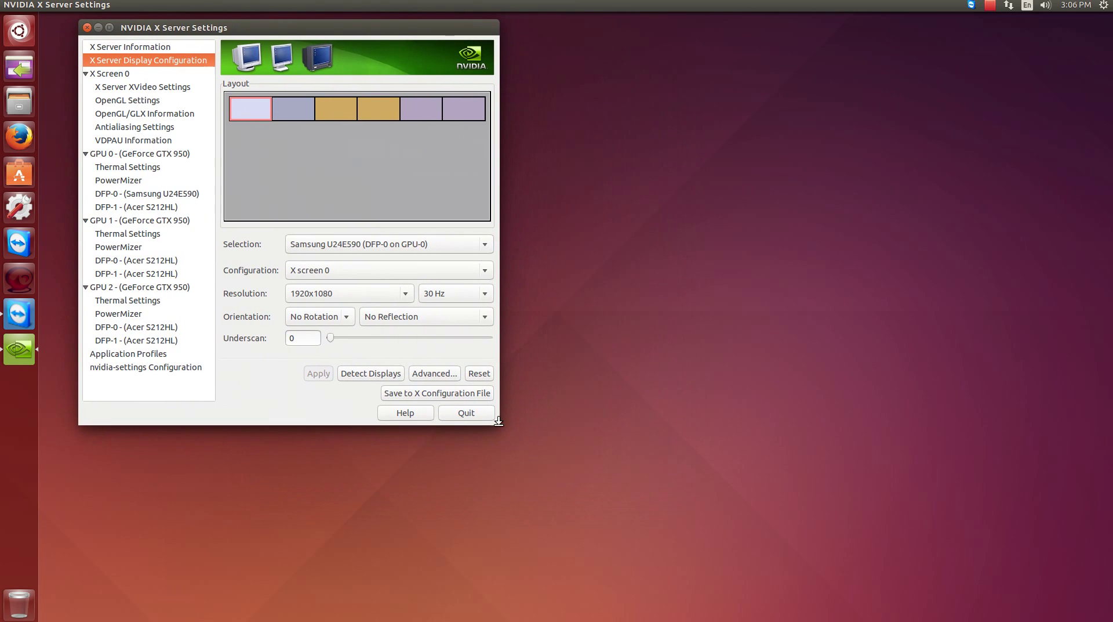
drag(500, 422, 883, 519)
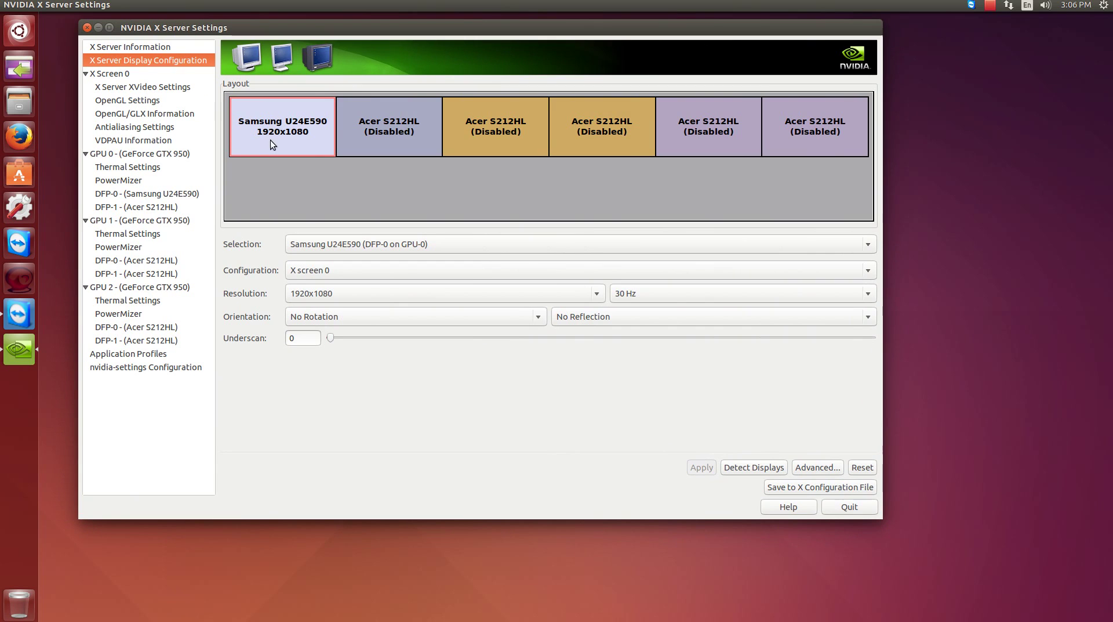
- Examine which GPU and output each monitor in the layout belongs to, and the Samsung U24E590's settings
click(379, 126)
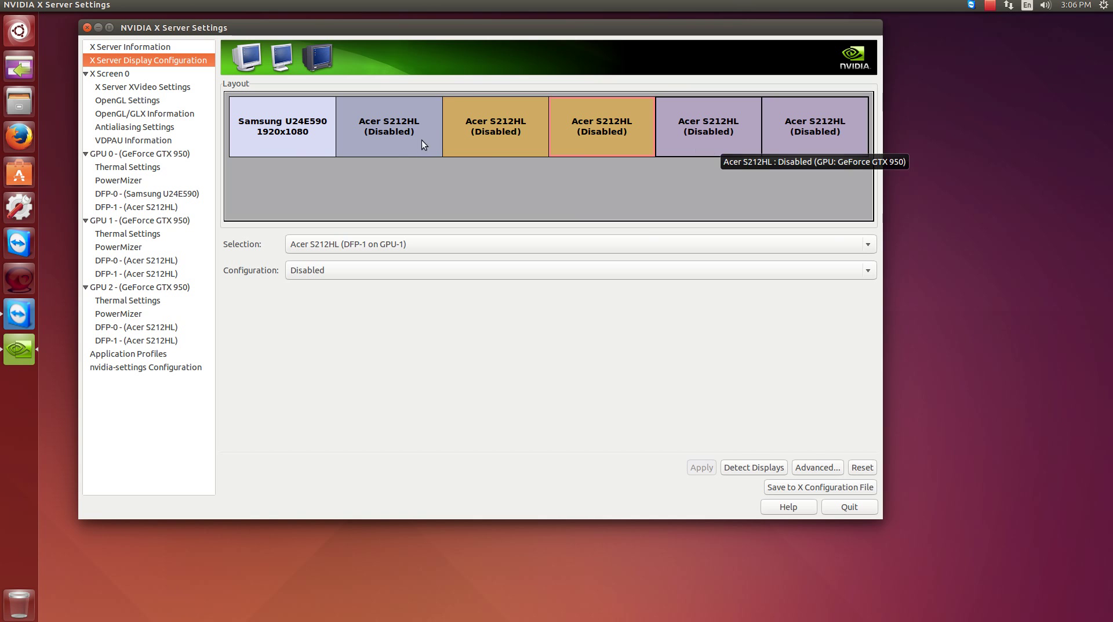
click(483, 137)
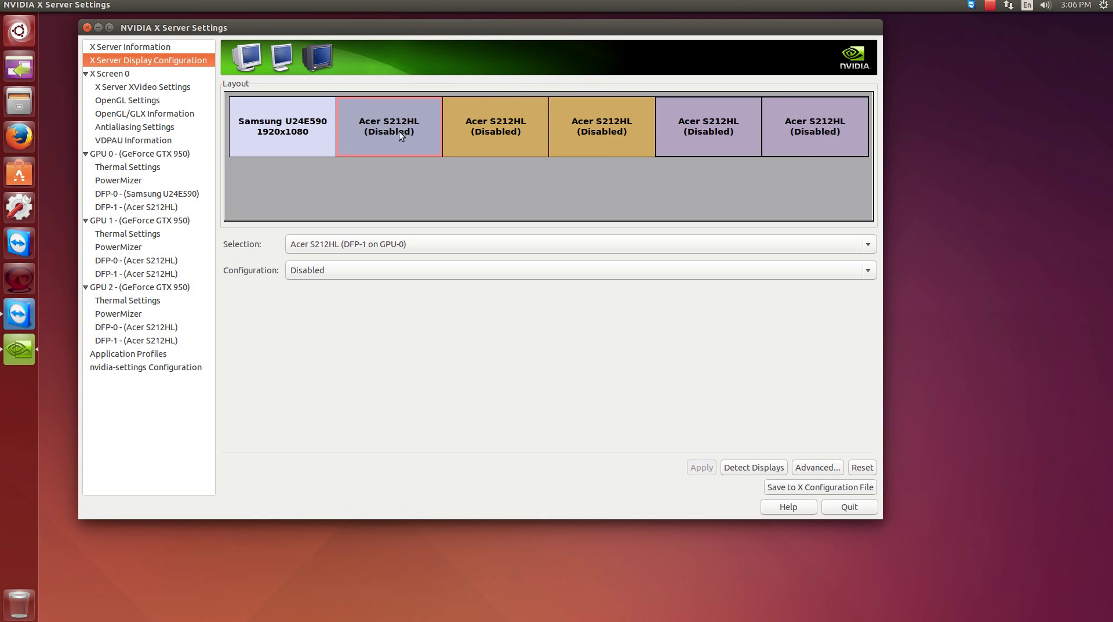
click(681, 129)
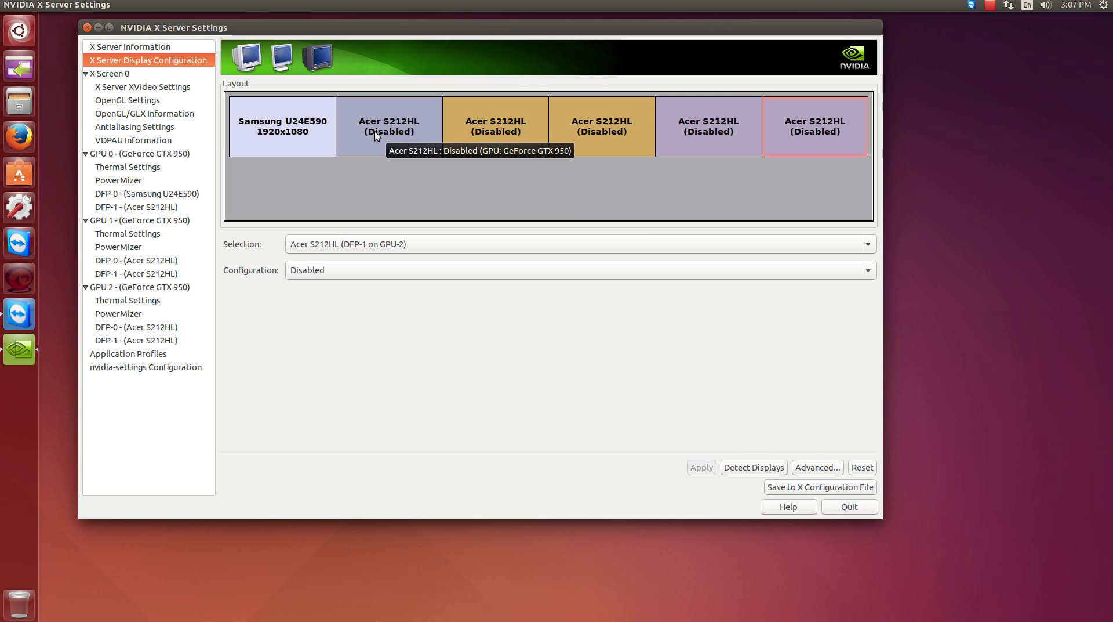
click(489, 131)
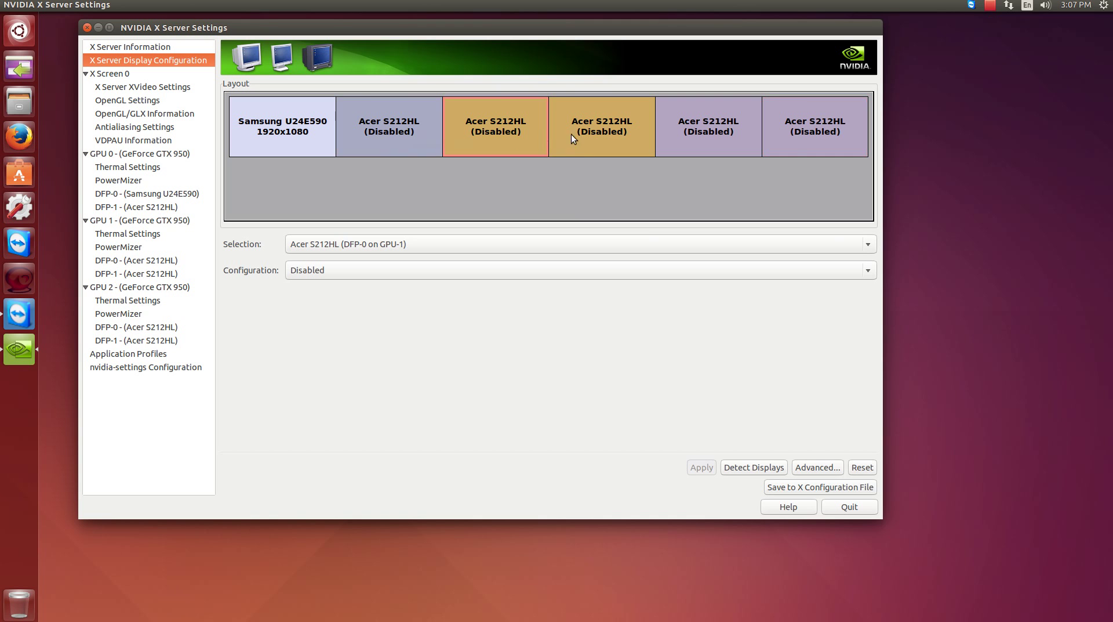
click(556, 128)
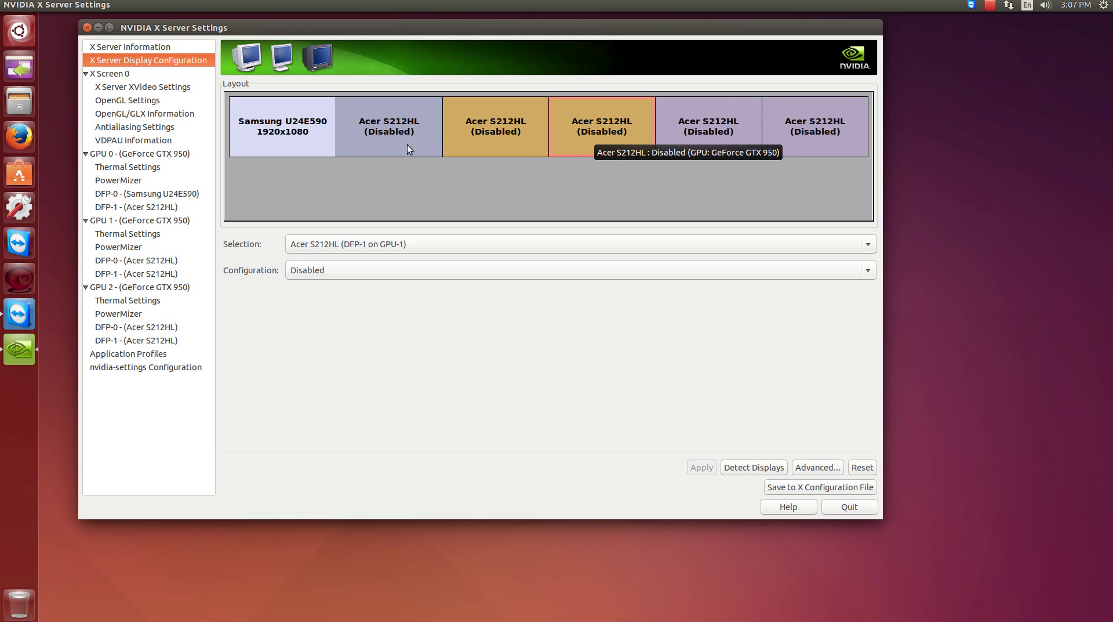
click(318, 141)
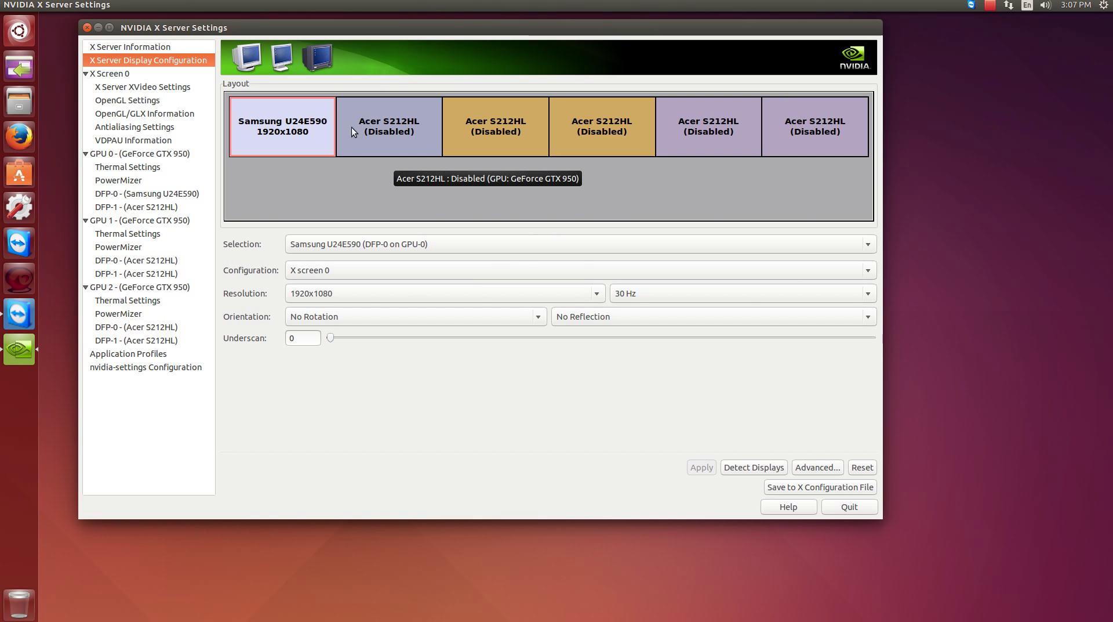
- Configure the Acer S212HL on DFP-1 of GPU-0 as a new X screen with a 1024x768 resolution
click(408, 136)
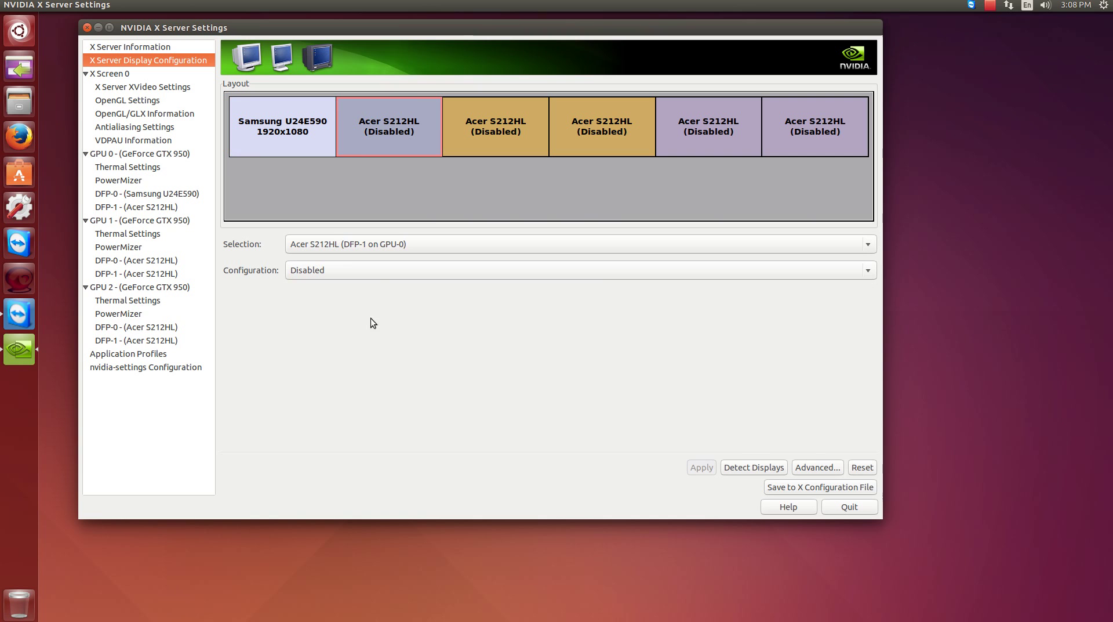
click(302, 271)
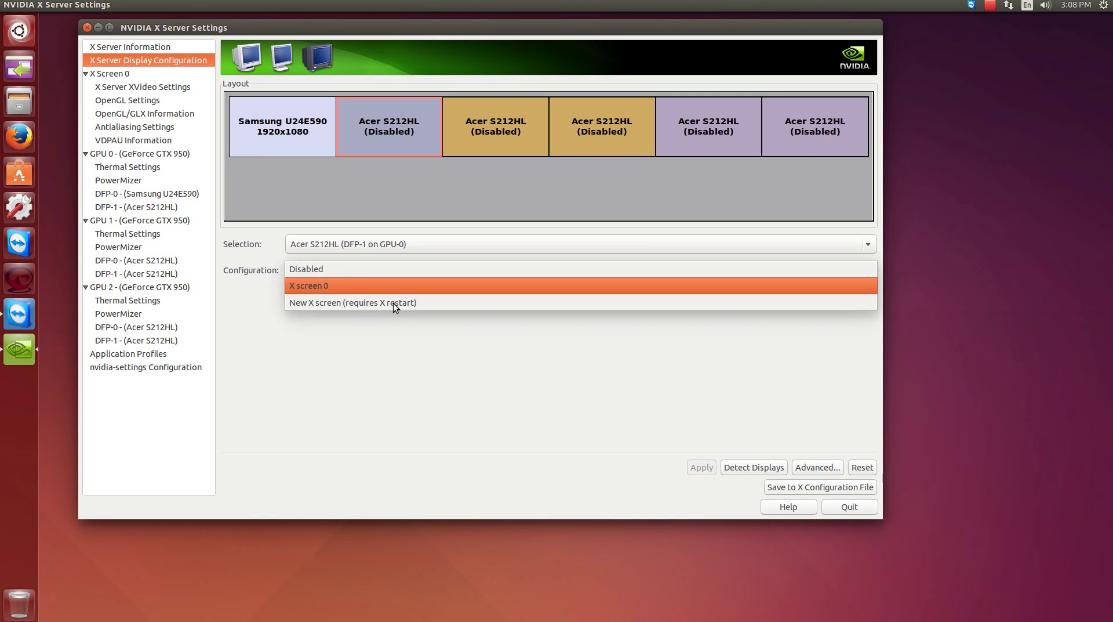
click(333, 304)
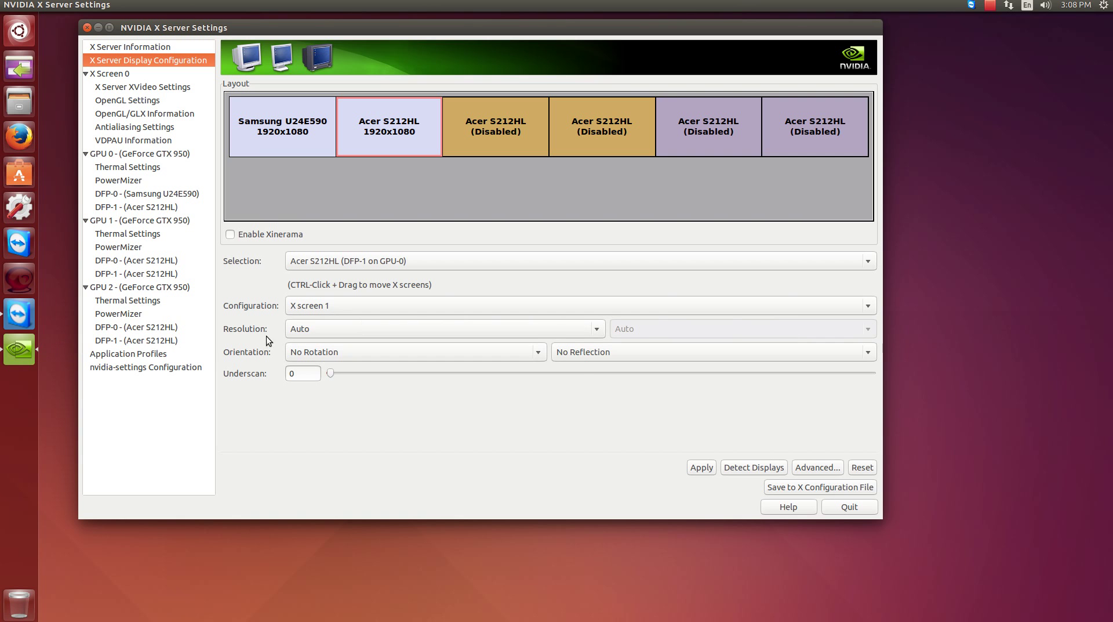
click(339, 329)
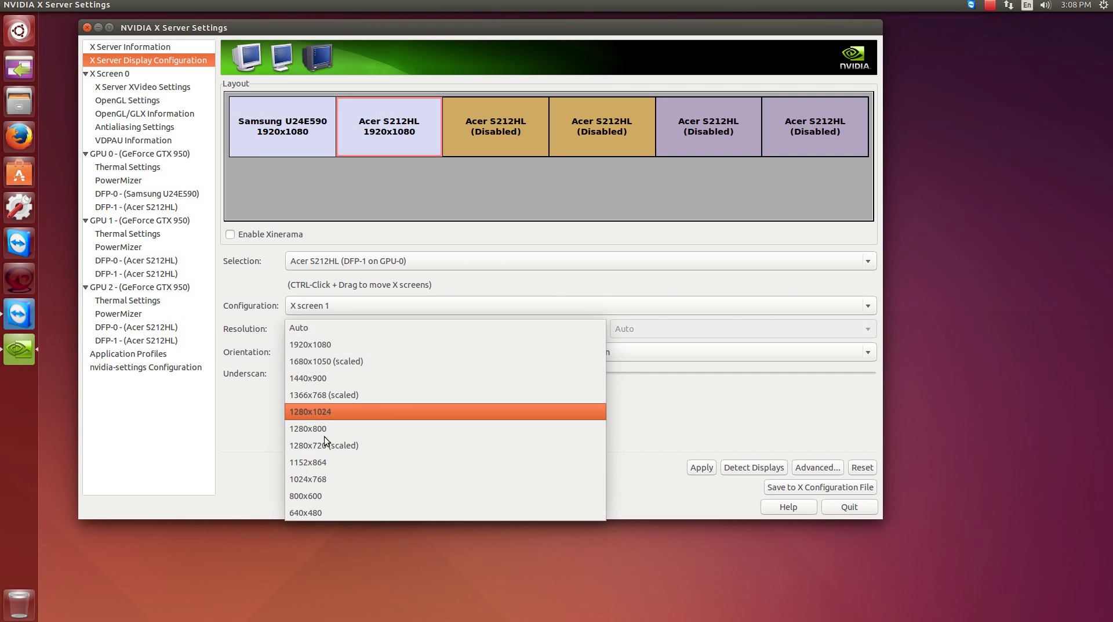
click(313, 479)
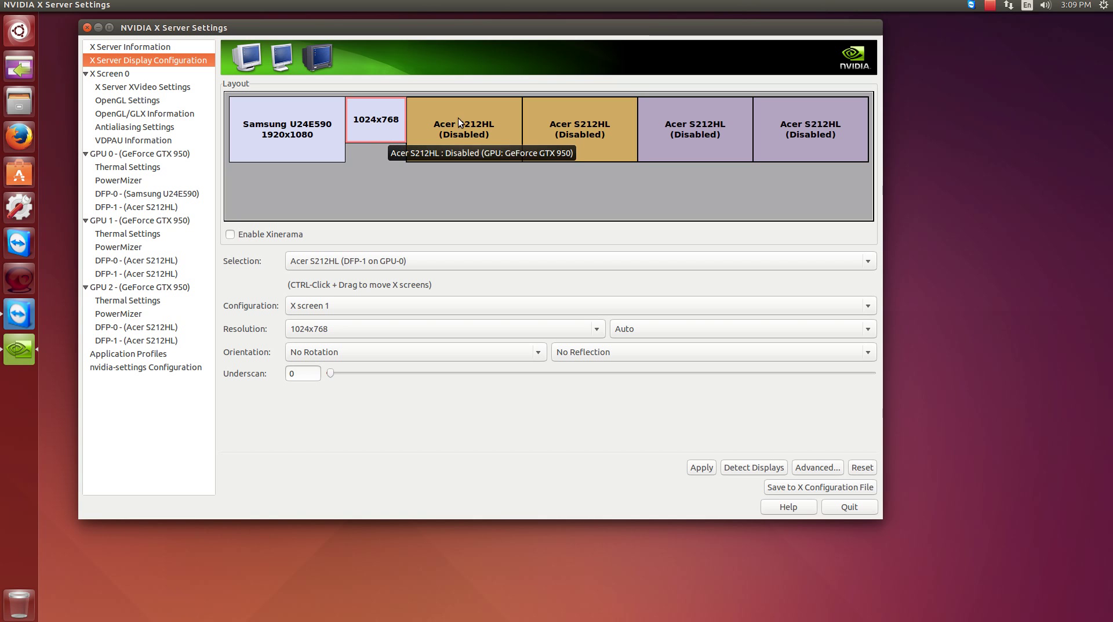
- Configure the Acer S212HL on DFP-0 of GPU-1 as a new X screen with a 1024x768 resolution
click(497, 132)
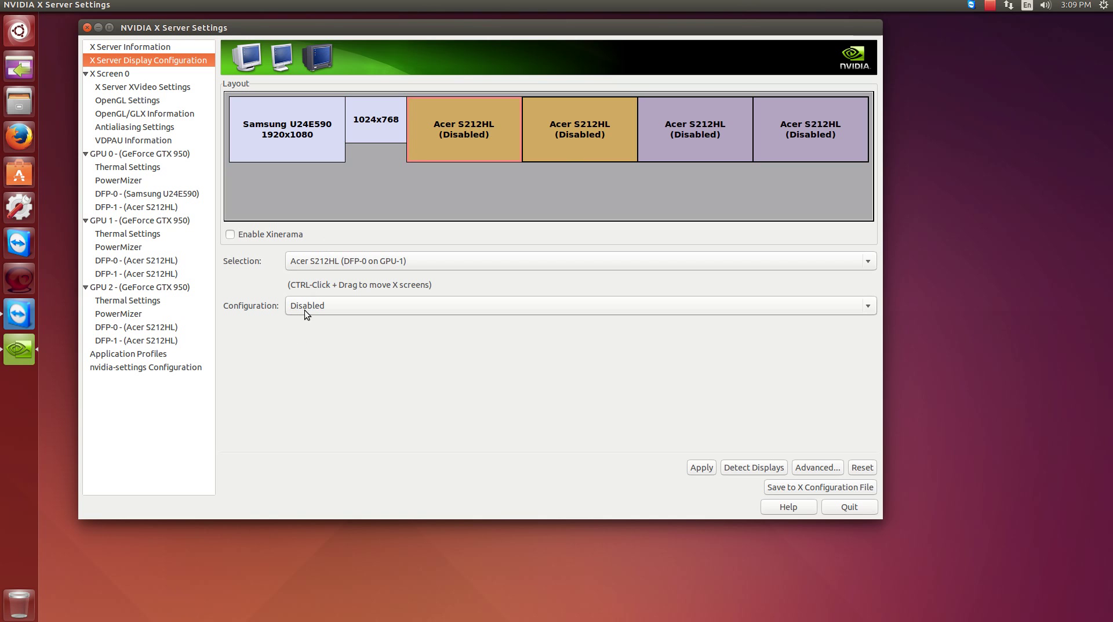
click(323, 307)
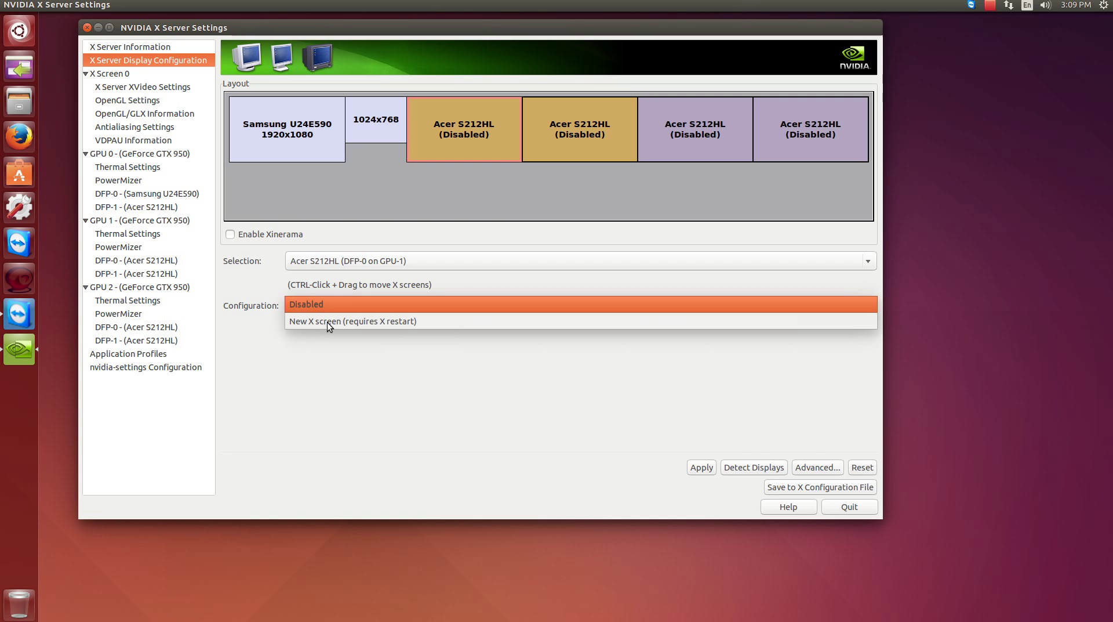
click(327, 322)
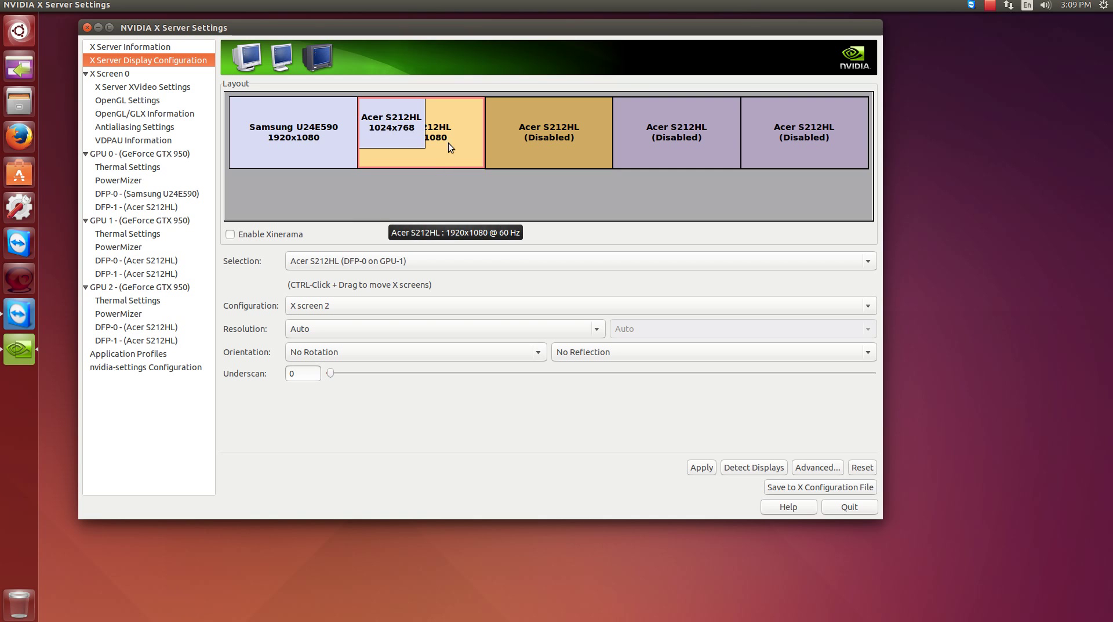
click(305, 335)
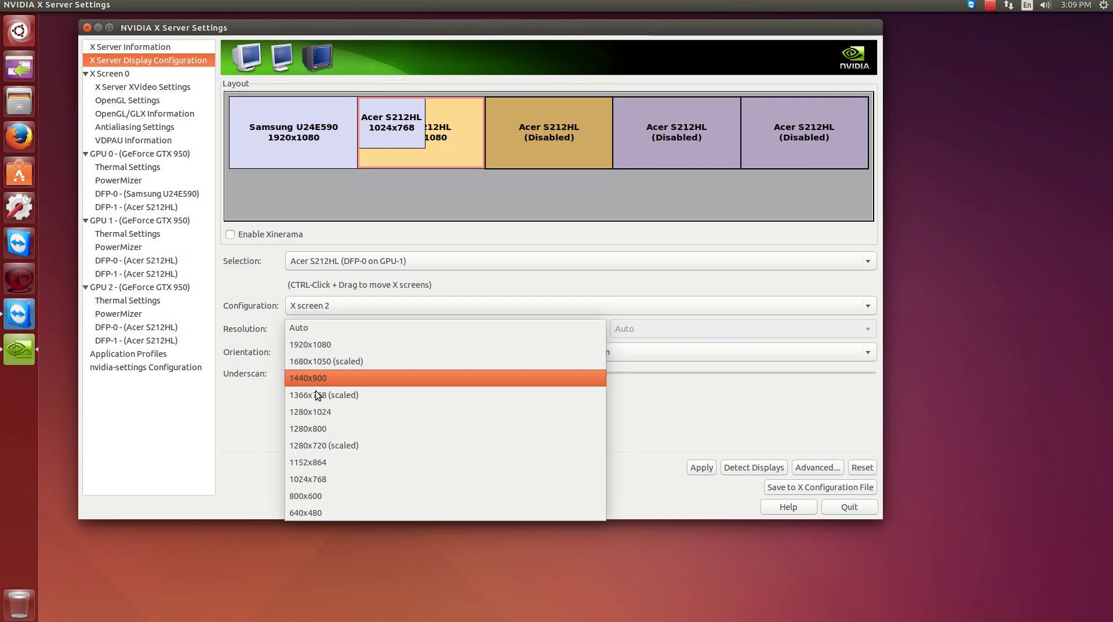
click(313, 480)
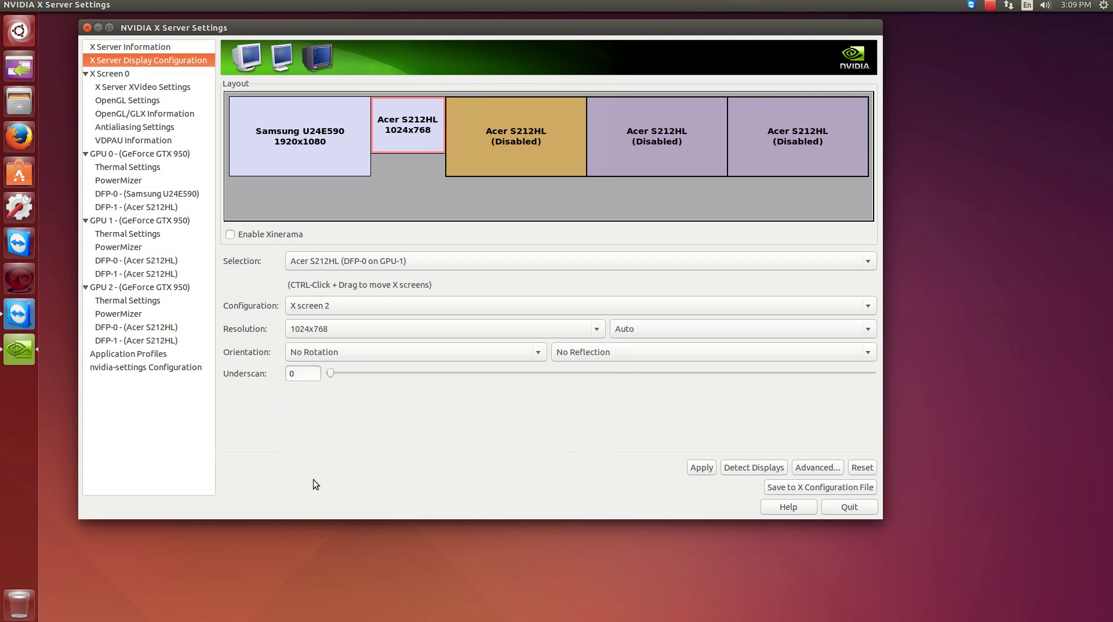
- Position X screen 2 to the right of X screen 1 and check the Acer display on DFP-1 of GPU-0
click(400, 136)
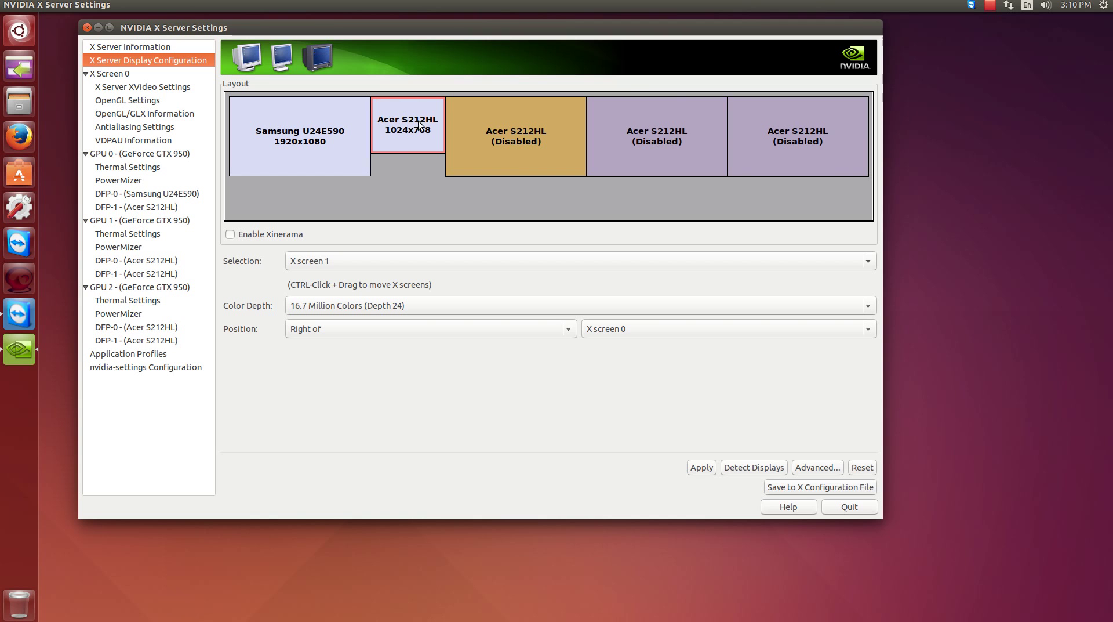
click(307, 263)
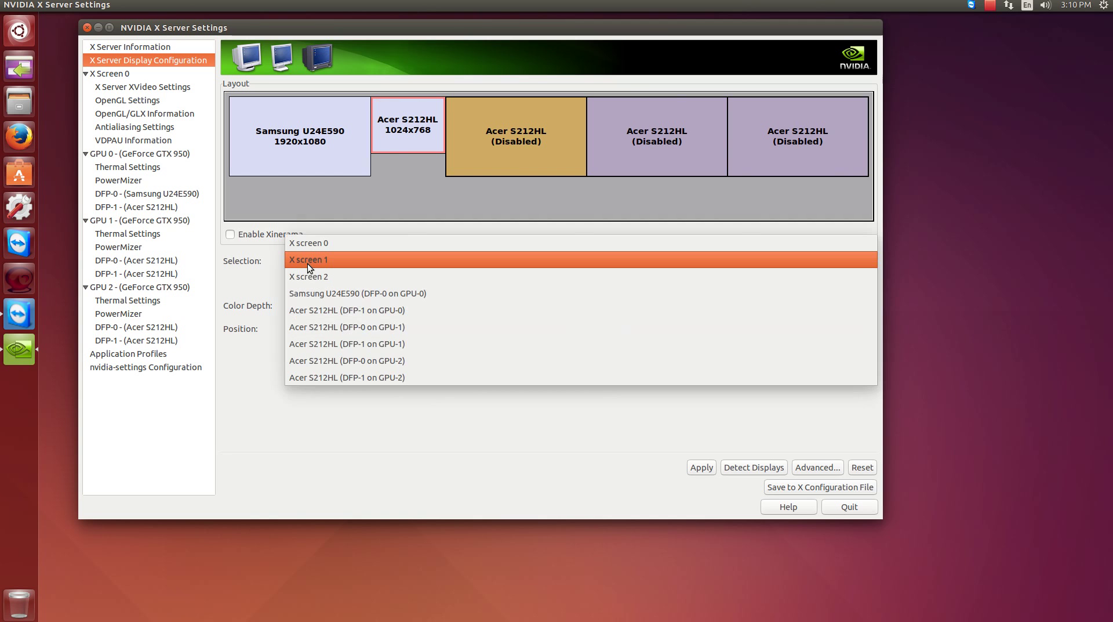
click(341, 277)
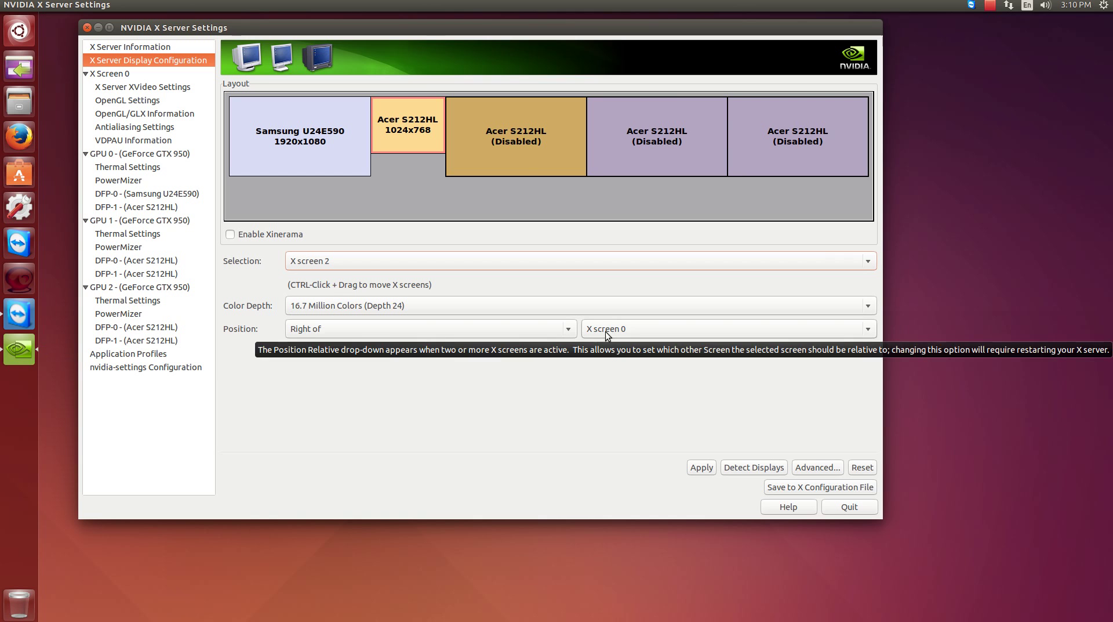
click(623, 333)
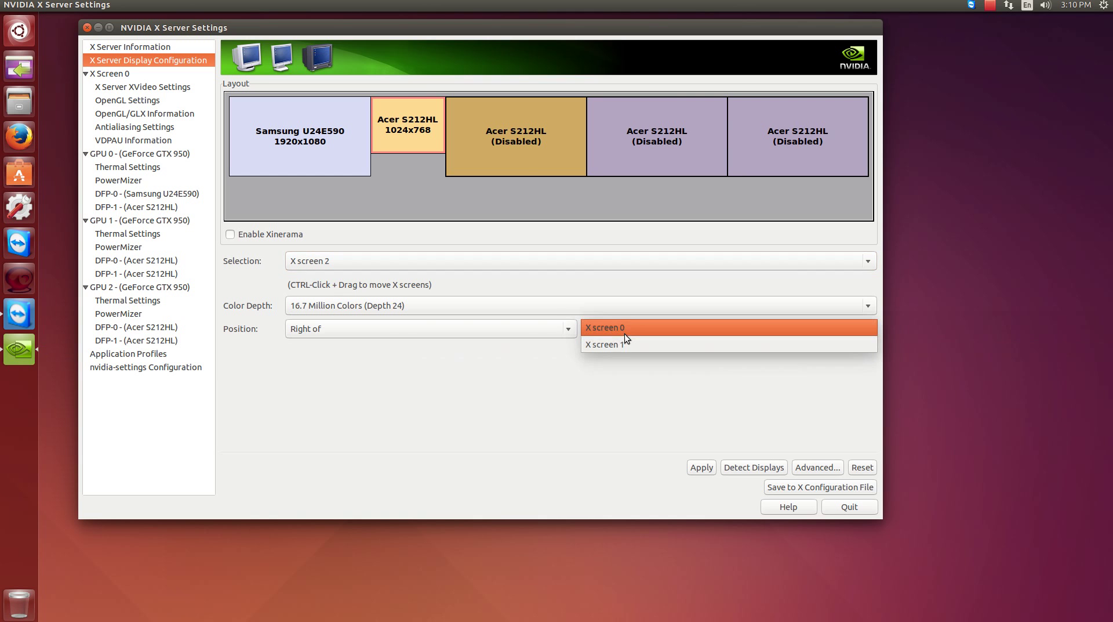
click(631, 344)
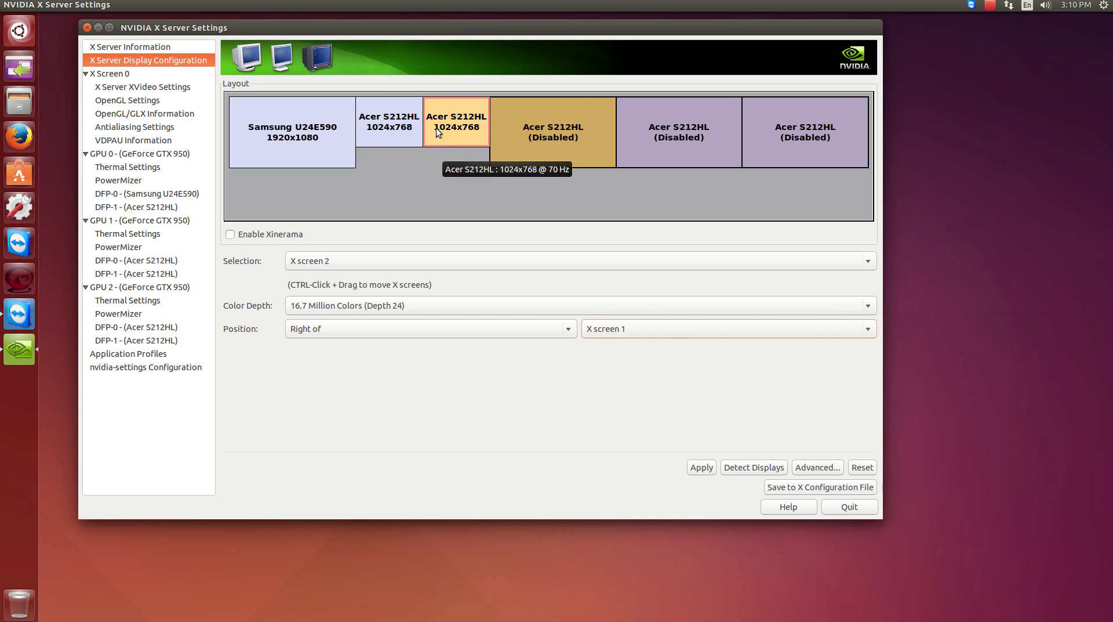
click(394, 131)
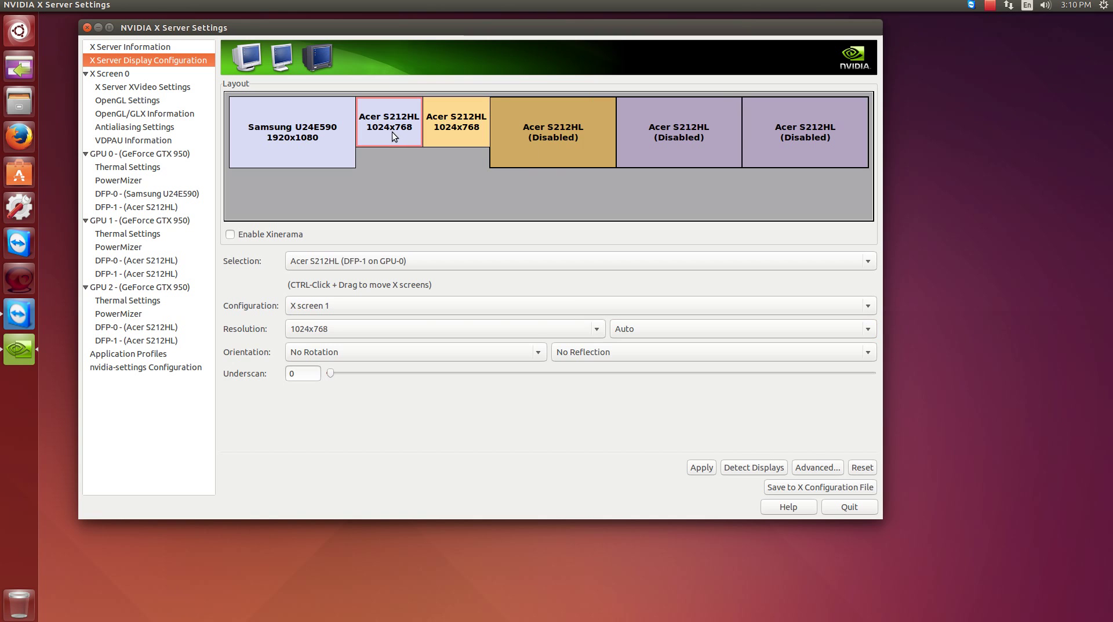
- Configure the Acer S212HL on DFP-1 of GPU-1 as a new X screen with a 1024x768 resolution
click(433, 132)
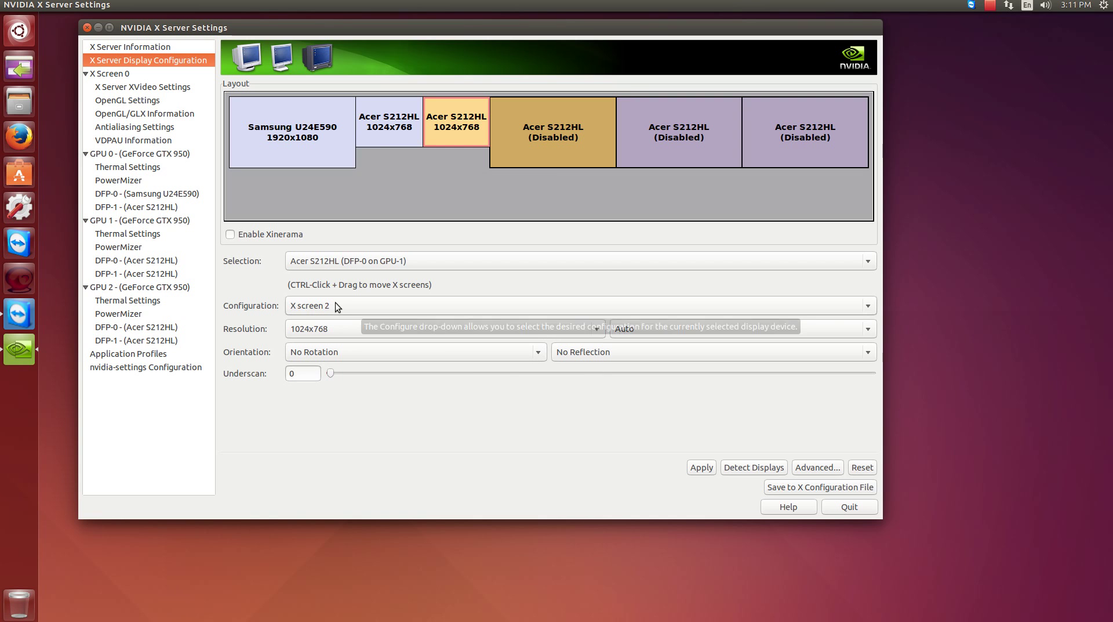
click(552, 152)
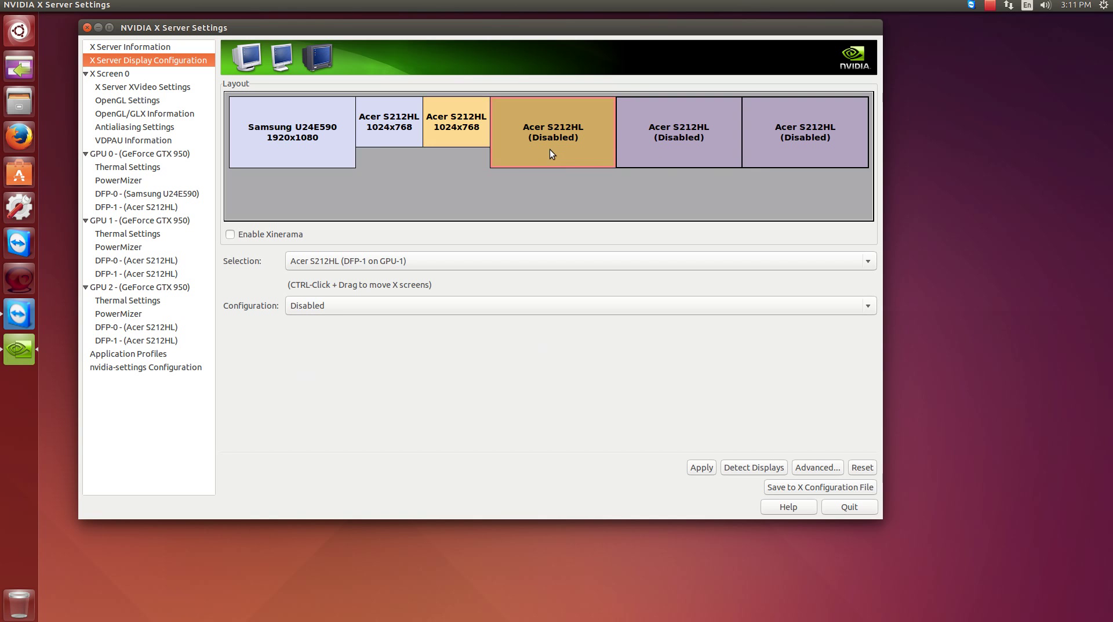
click(302, 311)
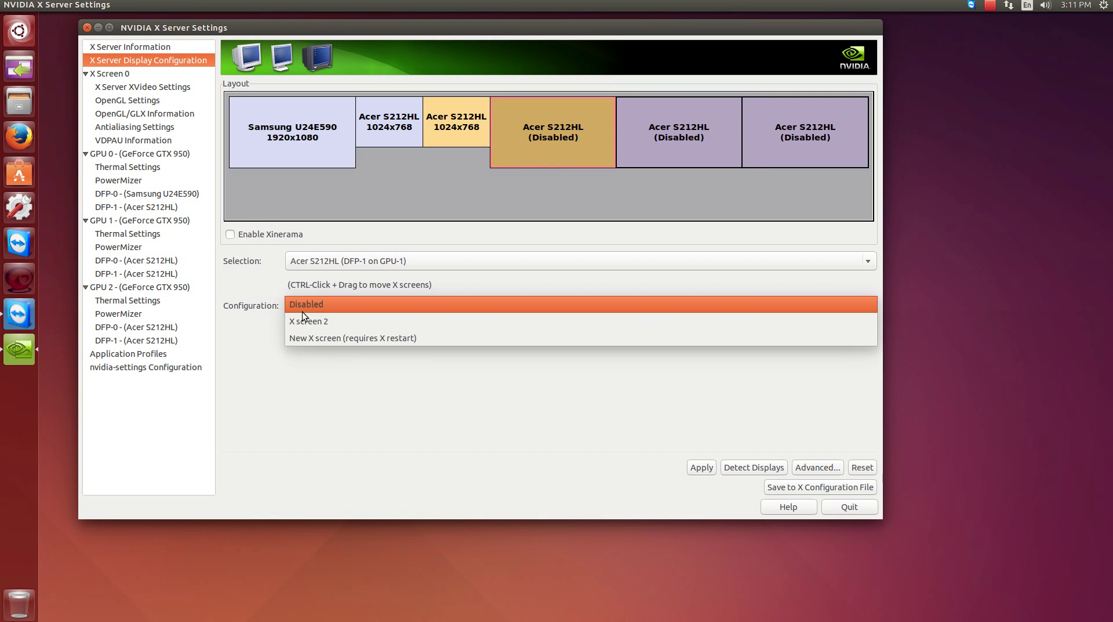
click(332, 344)
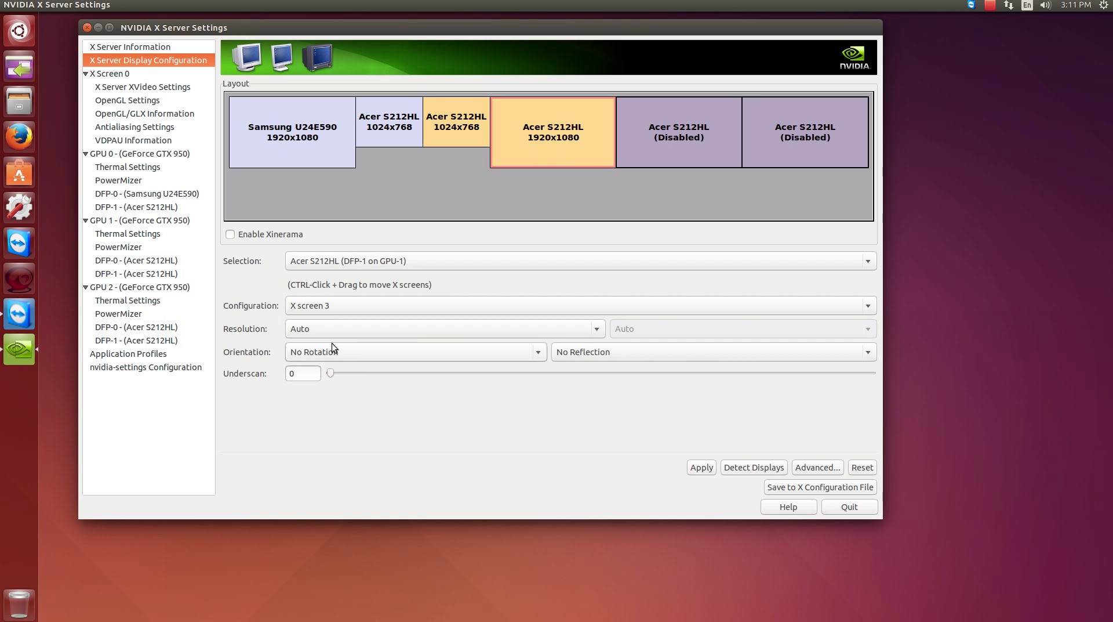
click(352, 334)
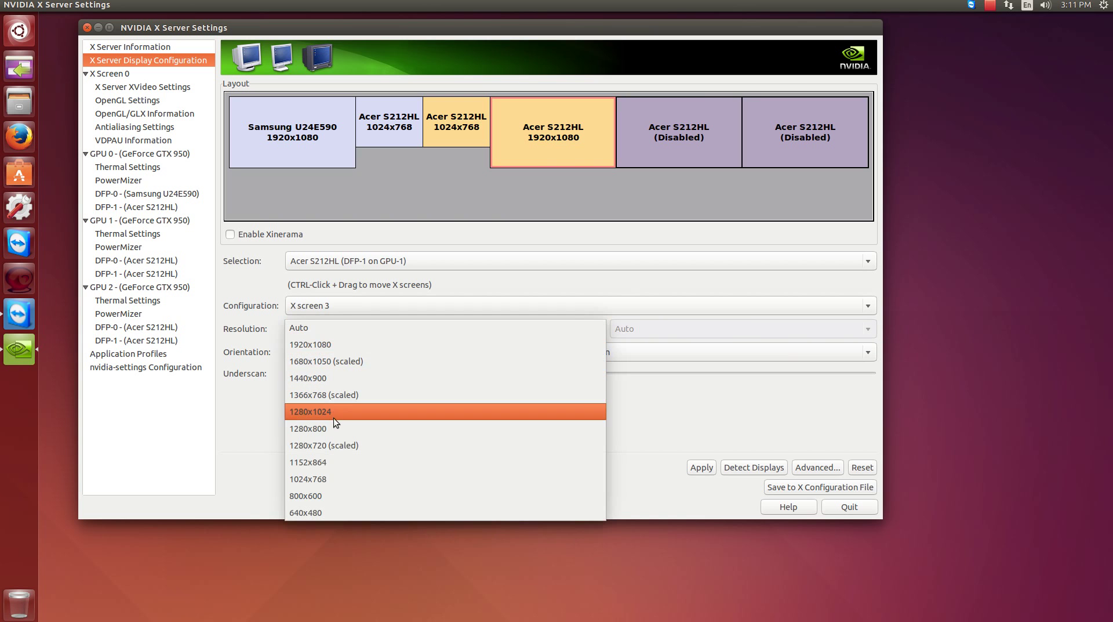
click(334, 482)
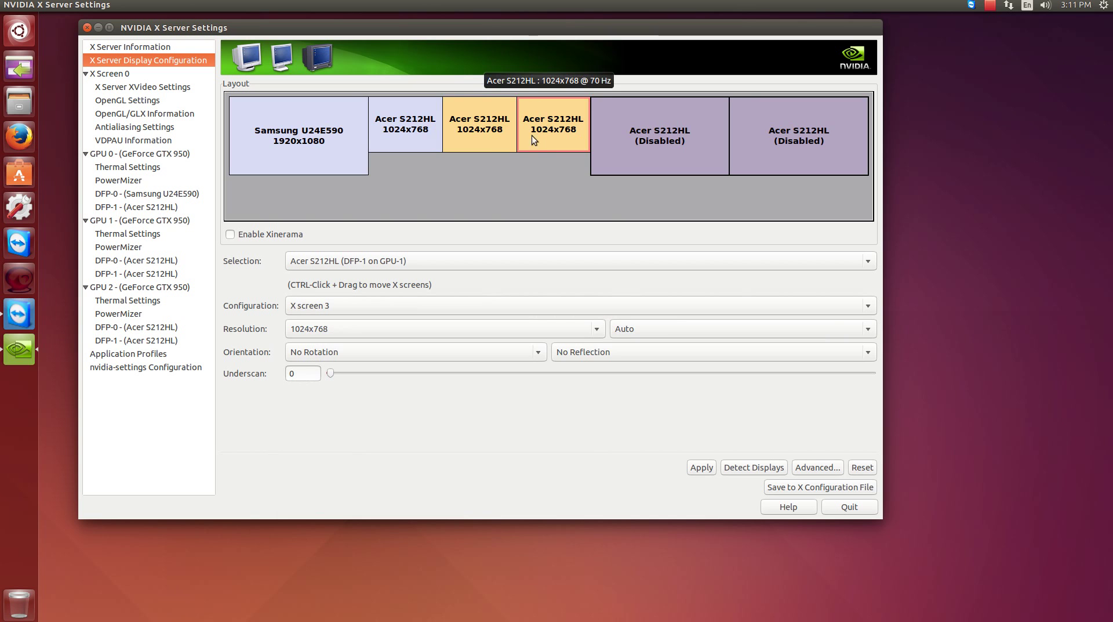
- Configure the Acer S212HL on DFP-0 of GPU-2 as a new X screen with a 1024x768 resolution
click(638, 164)
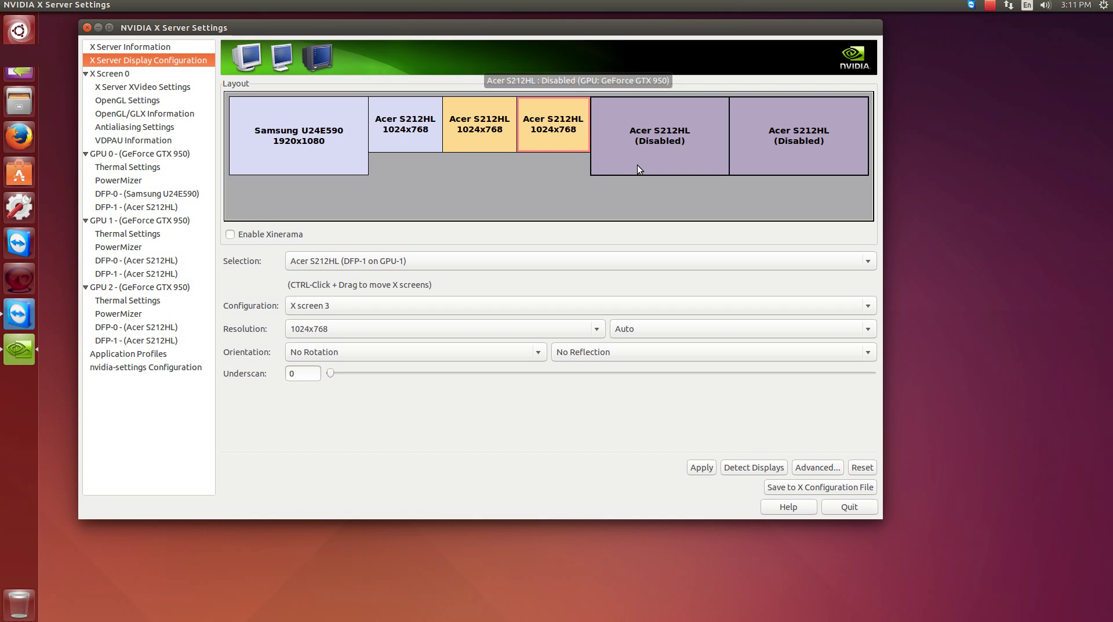
click(420, 307)
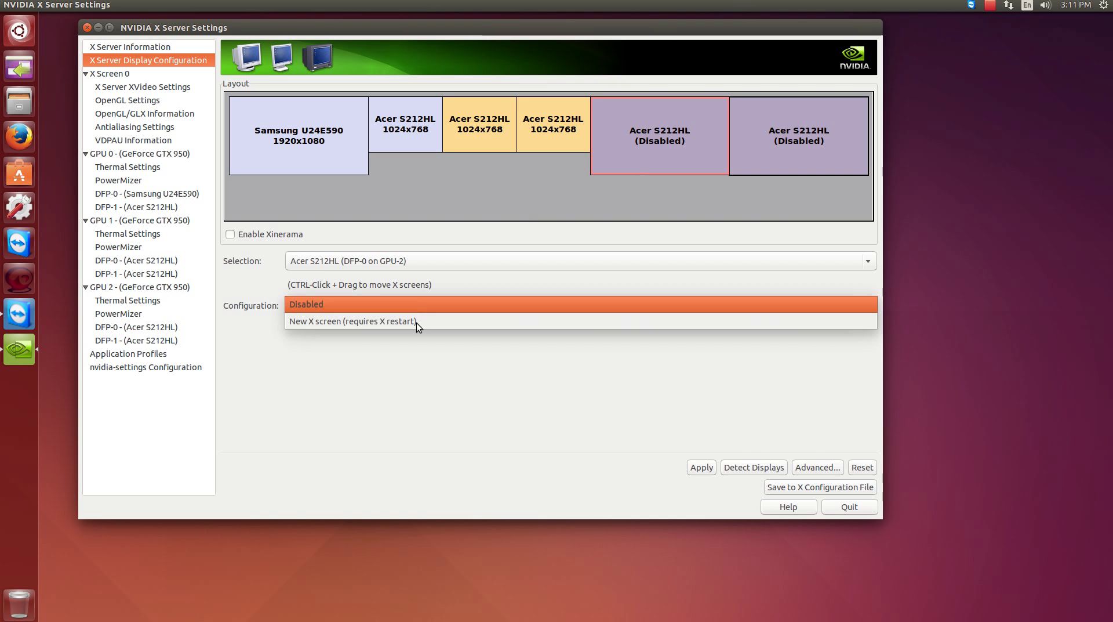
click(417, 323)
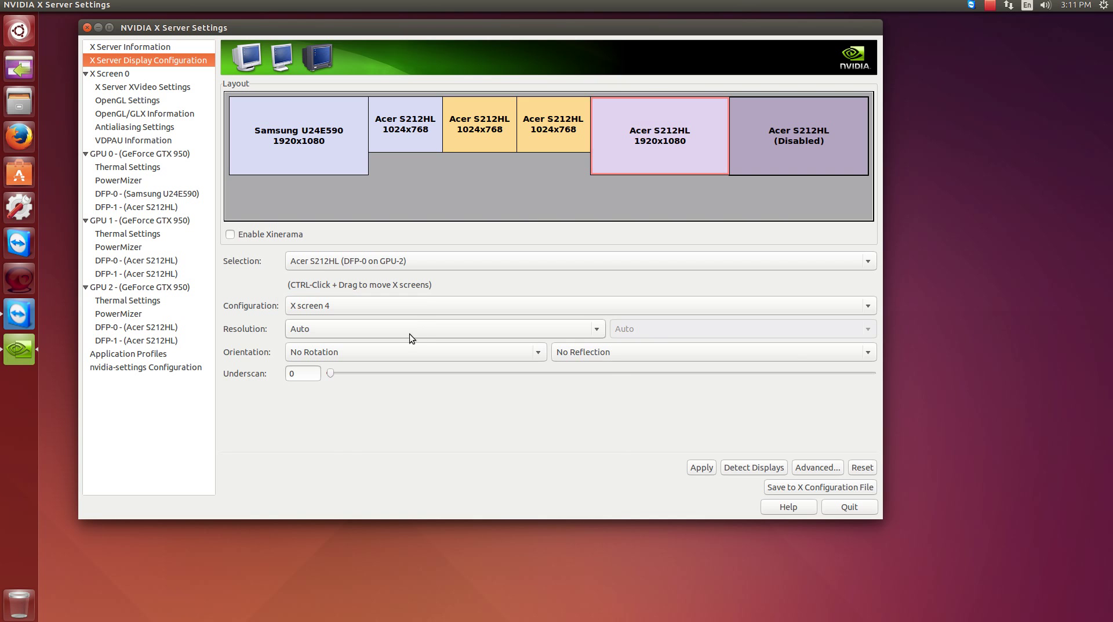
click(410, 333)
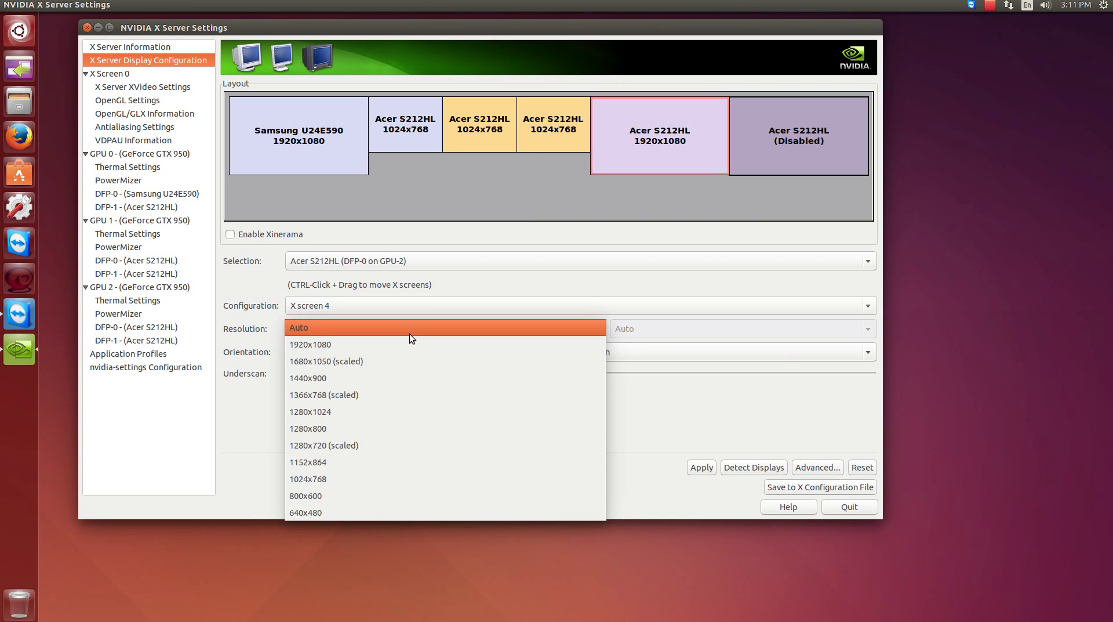
click(314, 479)
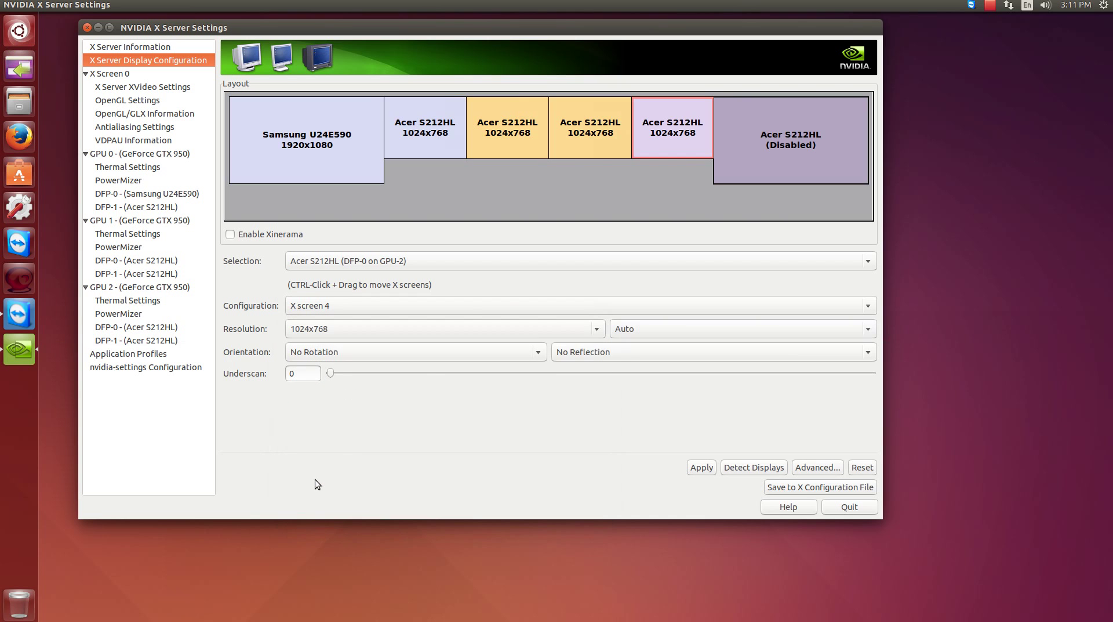
- Configure the Acer S212HL on DFP-1 of GPU-2 as a new X screen with a 1024x768 resolution
click(740, 115)
click(304, 309)
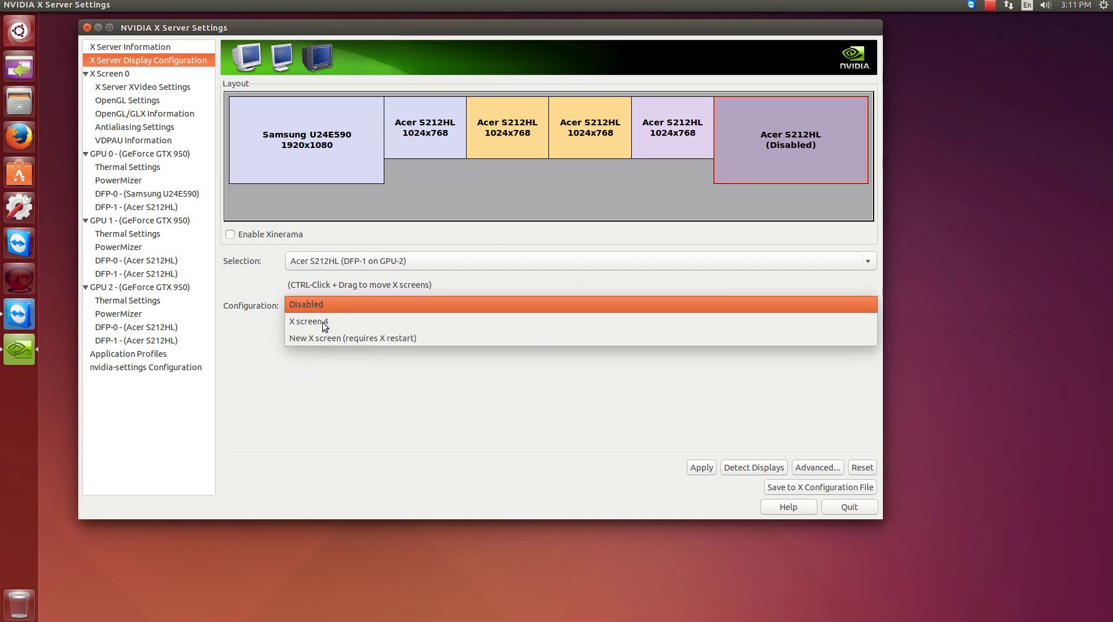
click(342, 335)
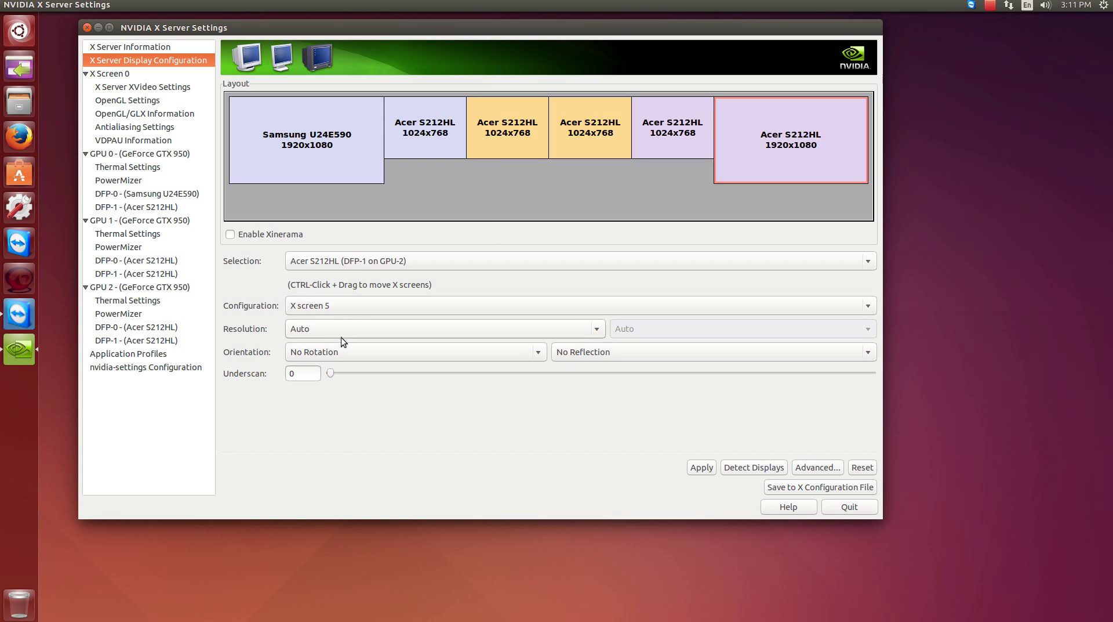
click(345, 333)
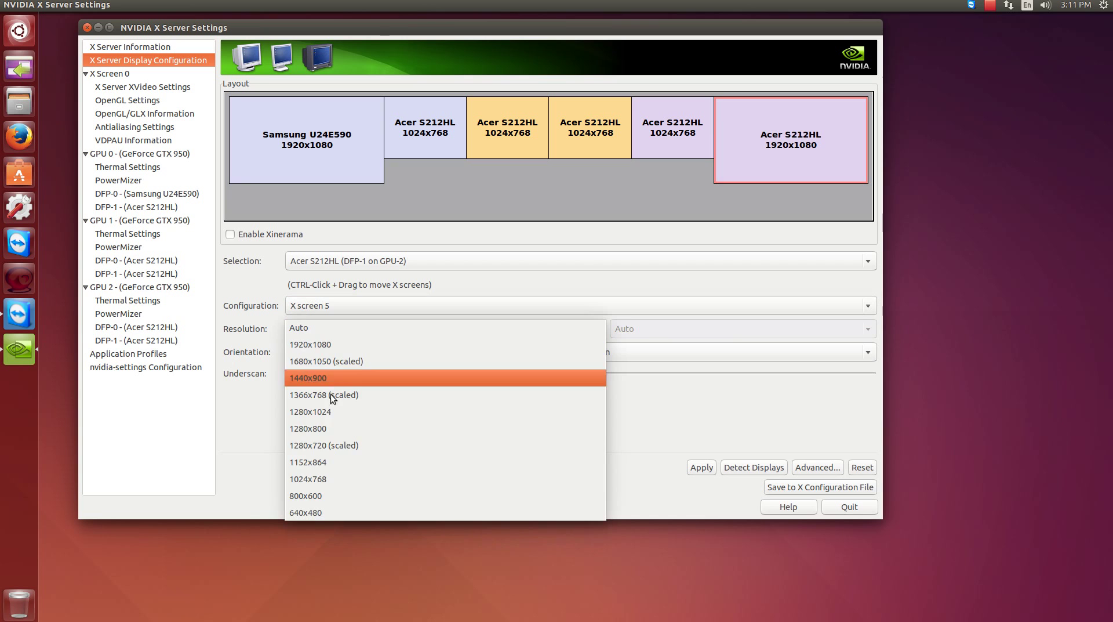
click(336, 479)
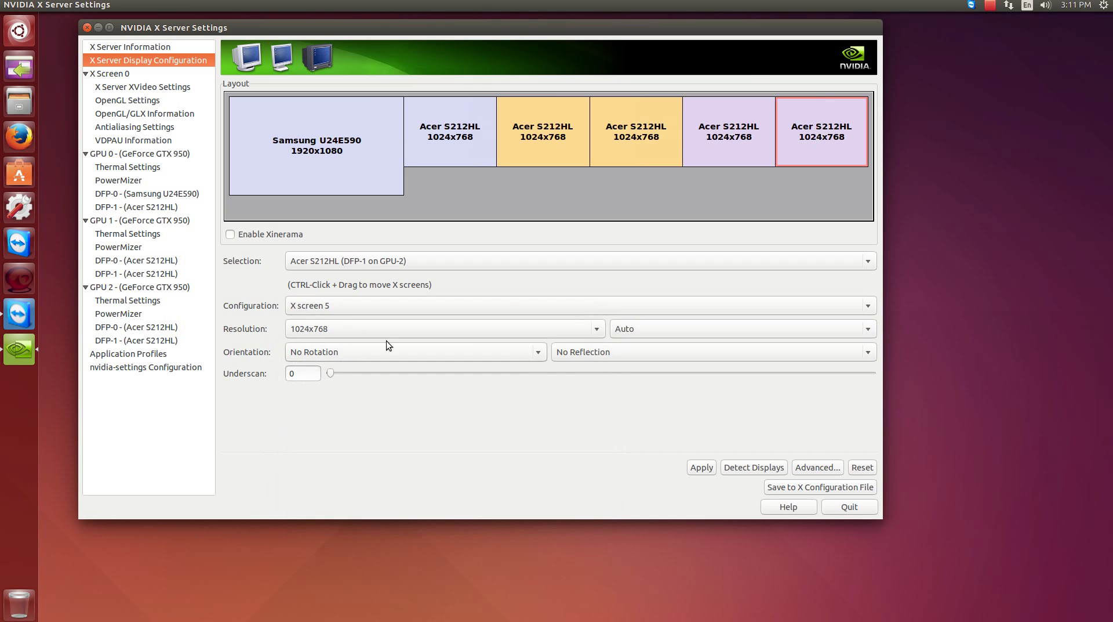
- Review the X screen assignment, resolution and GPU output of the Samsung and Acer displays in the layout
click(311, 146)
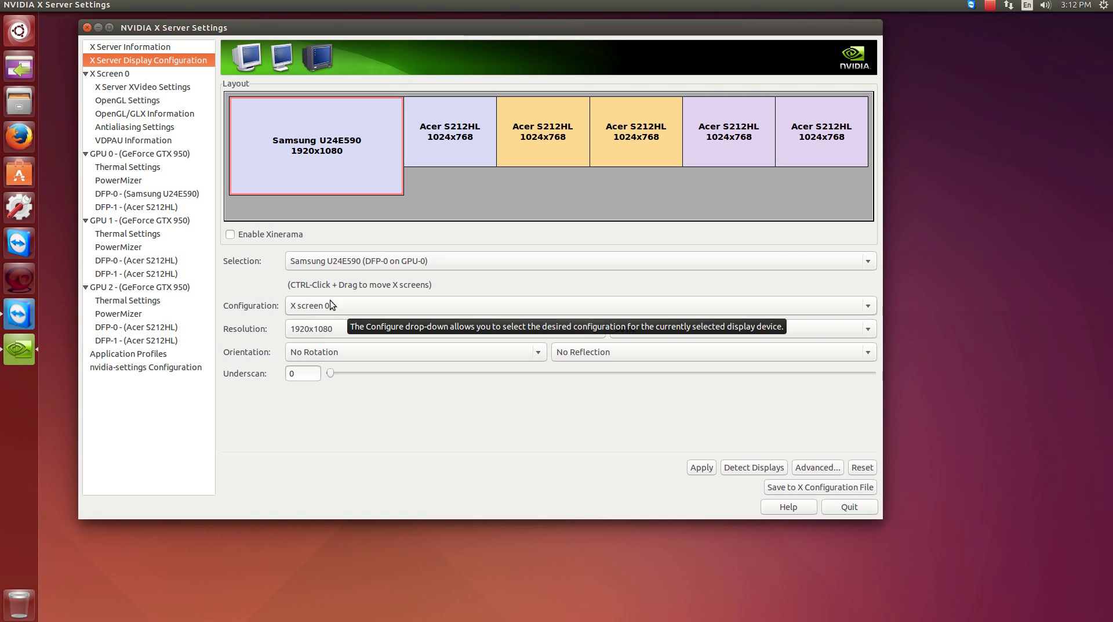
click(457, 135)
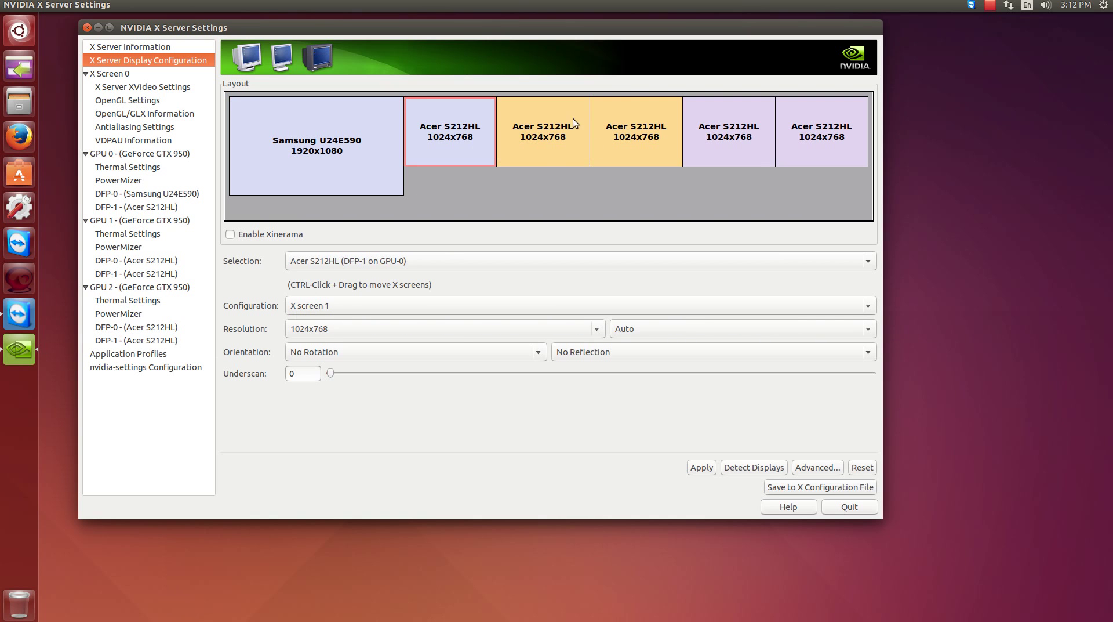
click(557, 128)
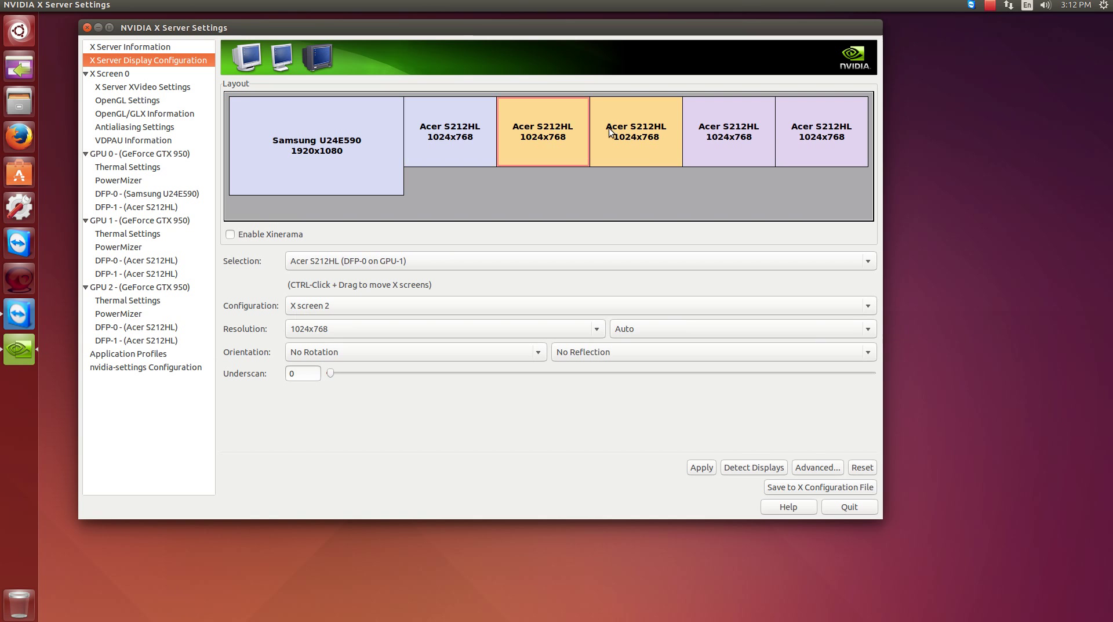
click(700, 129)
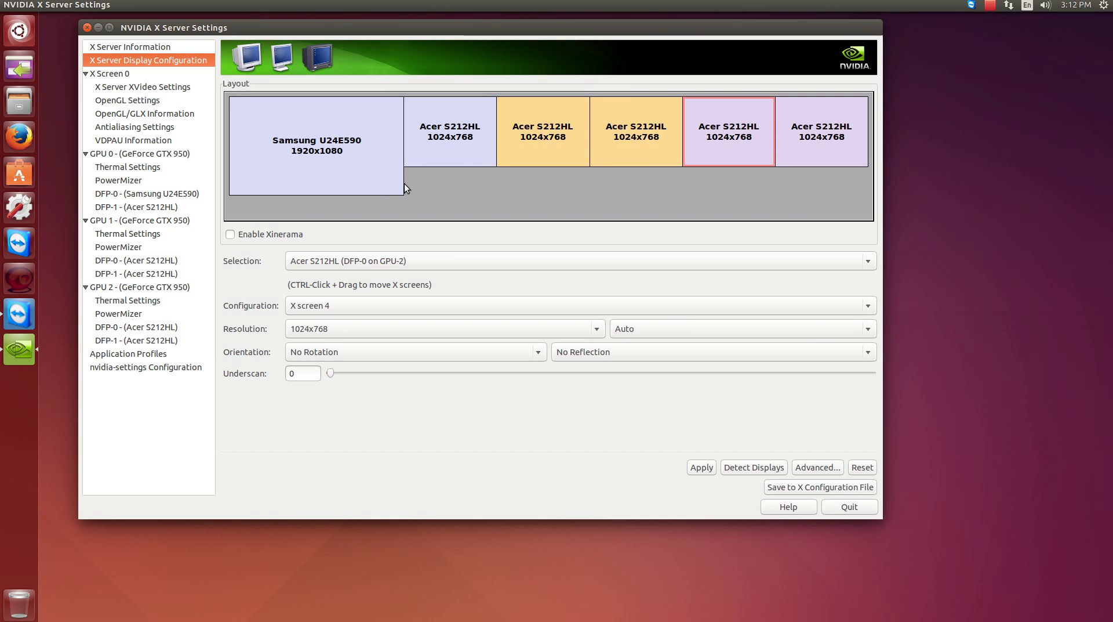
click(460, 157)
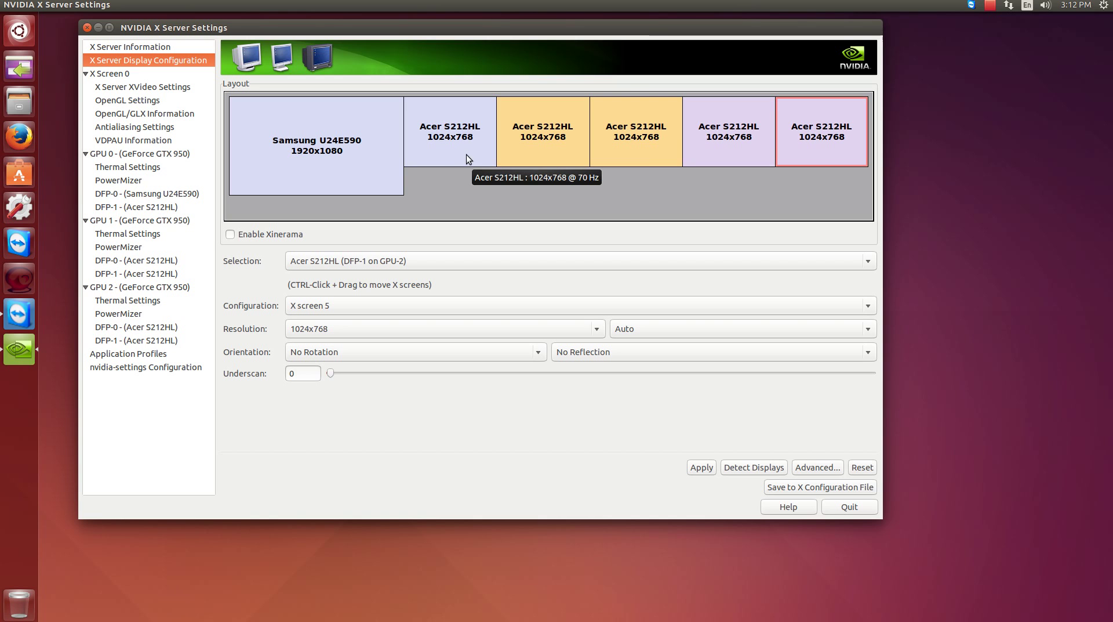
click(466, 154)
click(665, 121)
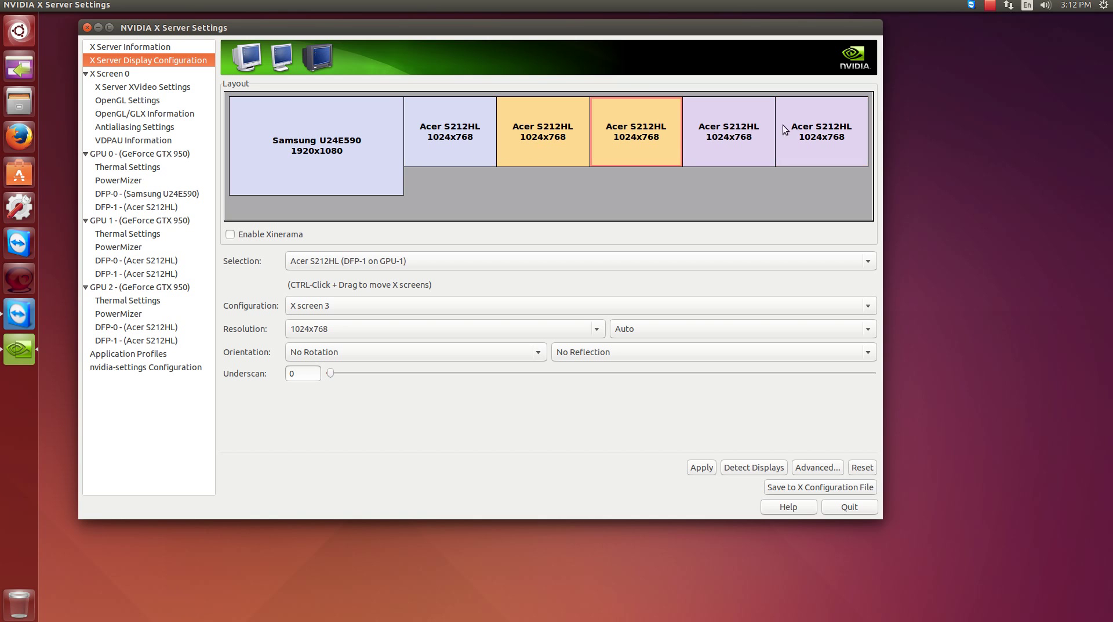
click(813, 123)
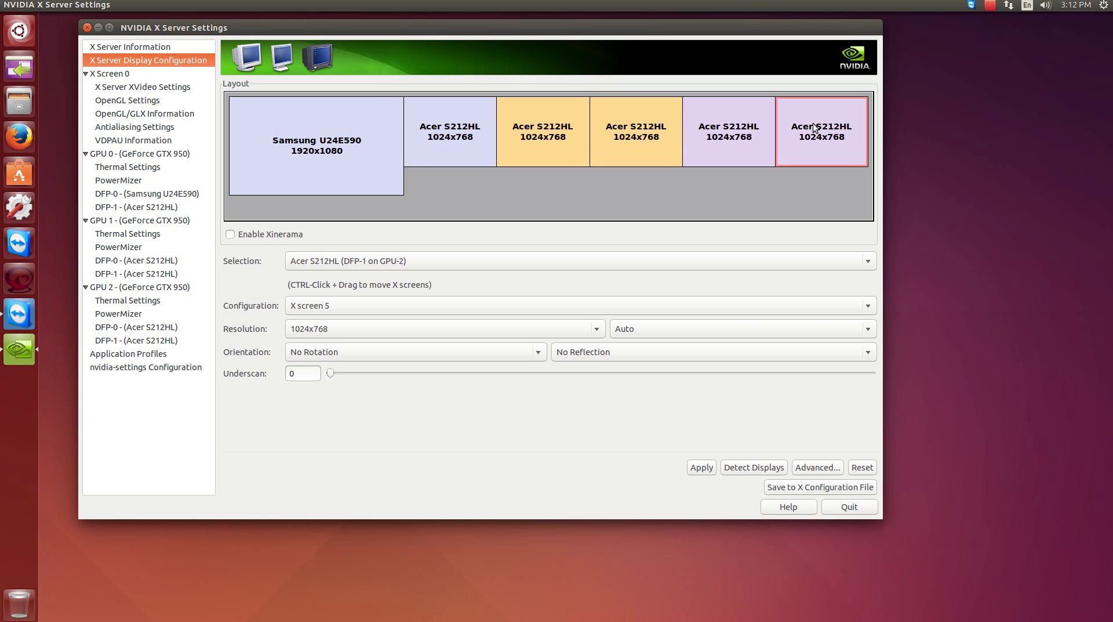
click(318, 177)
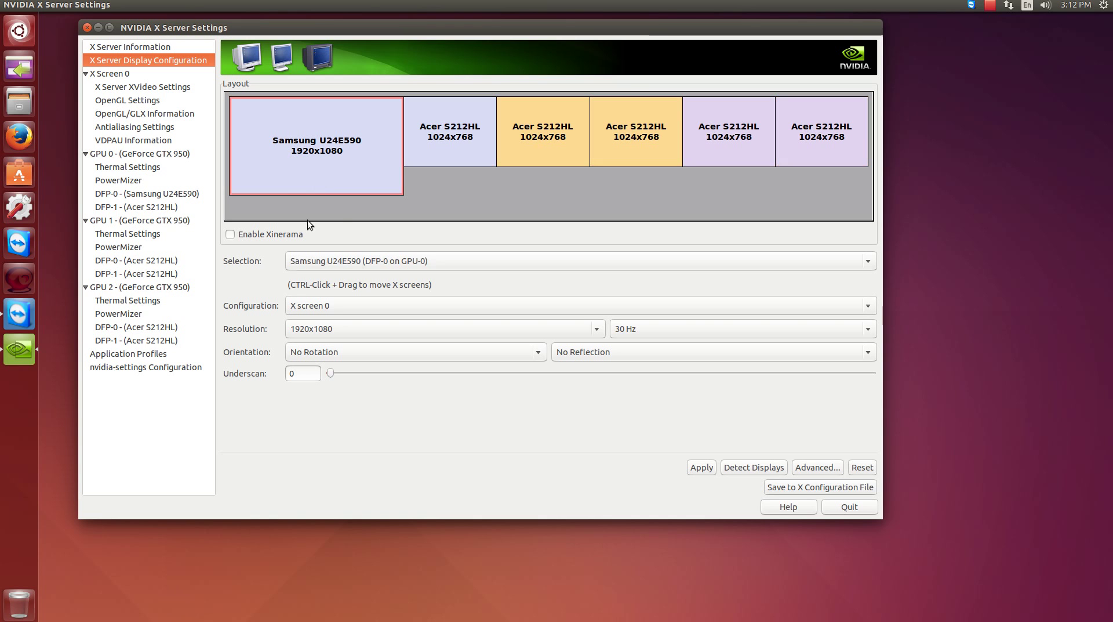
click(436, 146)
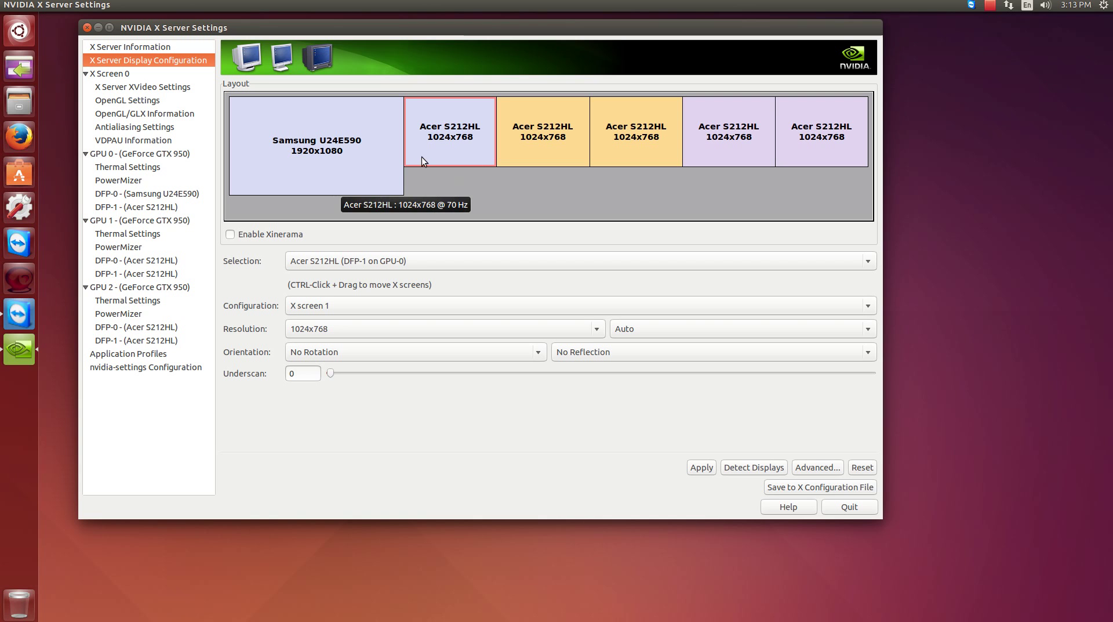
click(303, 169)
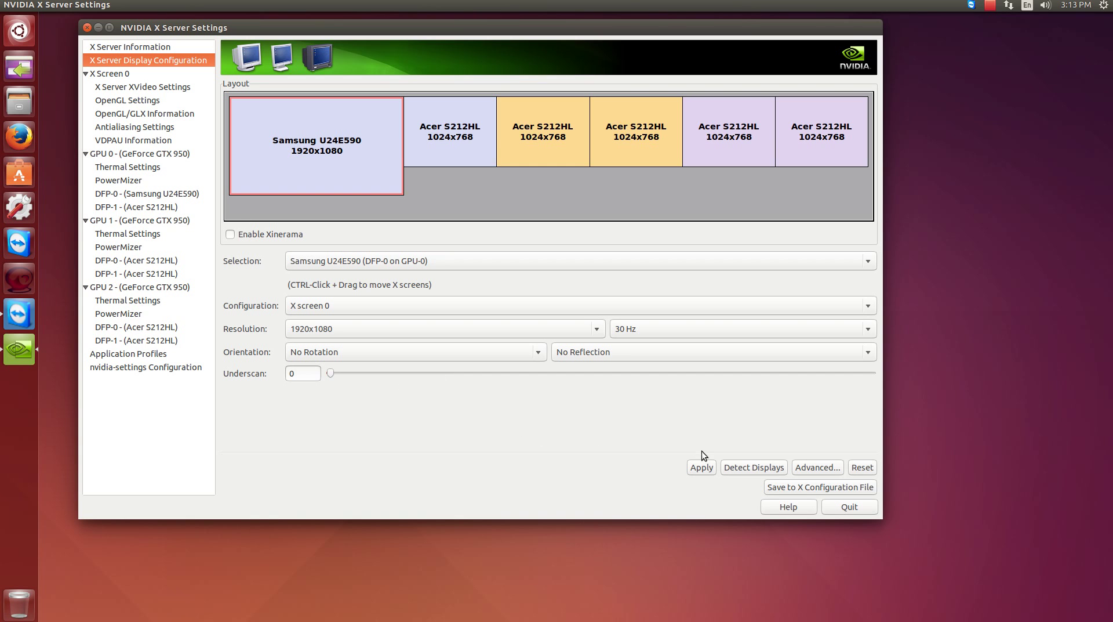
- Apply whatever is possible of the display layout and start saving it to the X configuration file
click(709, 470)
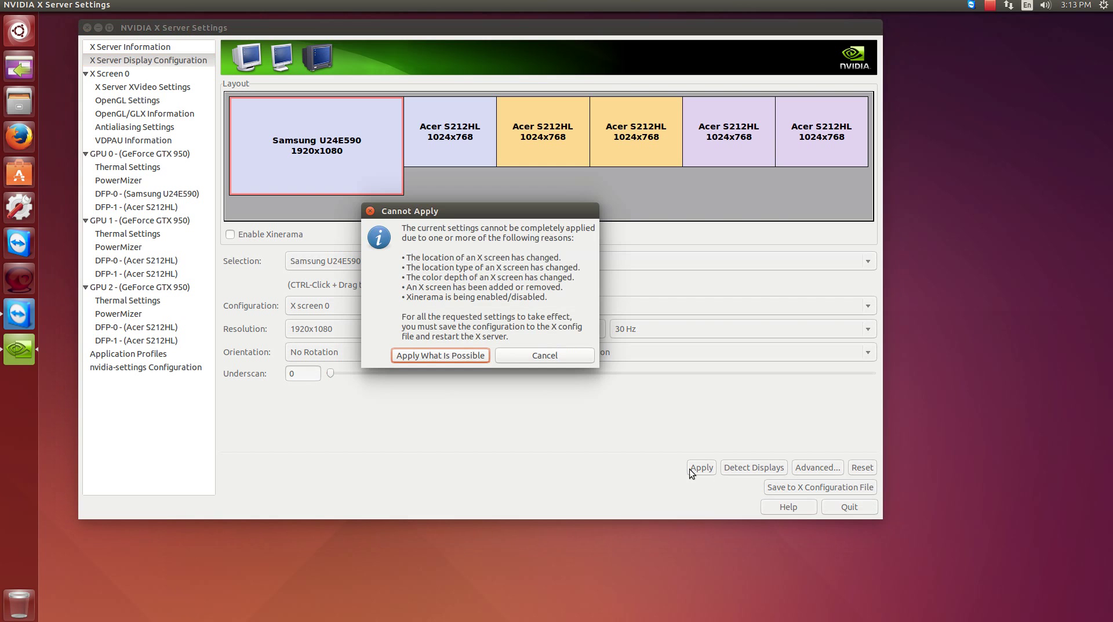
click(452, 360)
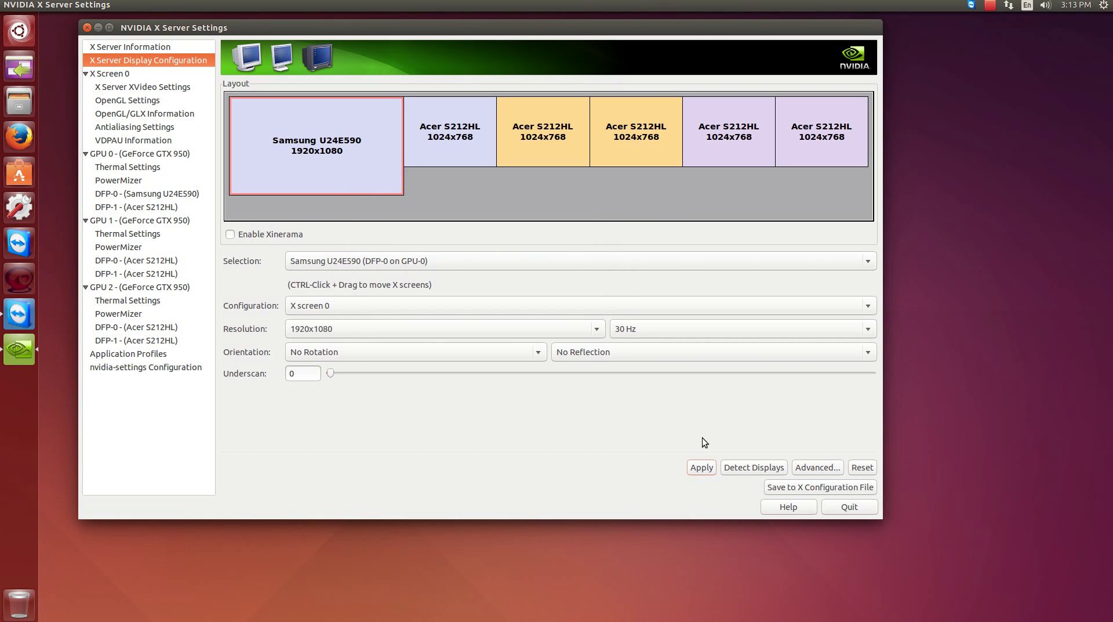
click(807, 490)
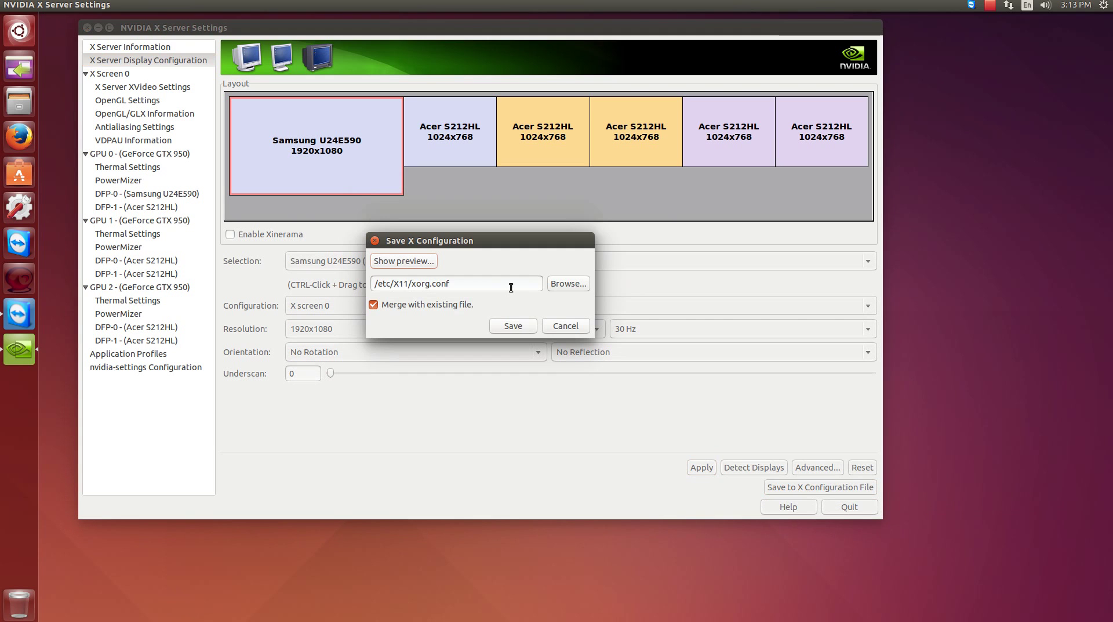
- Clear the proposed configuration file path and browse to the /etc/X11 folder as the save location
drag(473, 288, 367, 287)
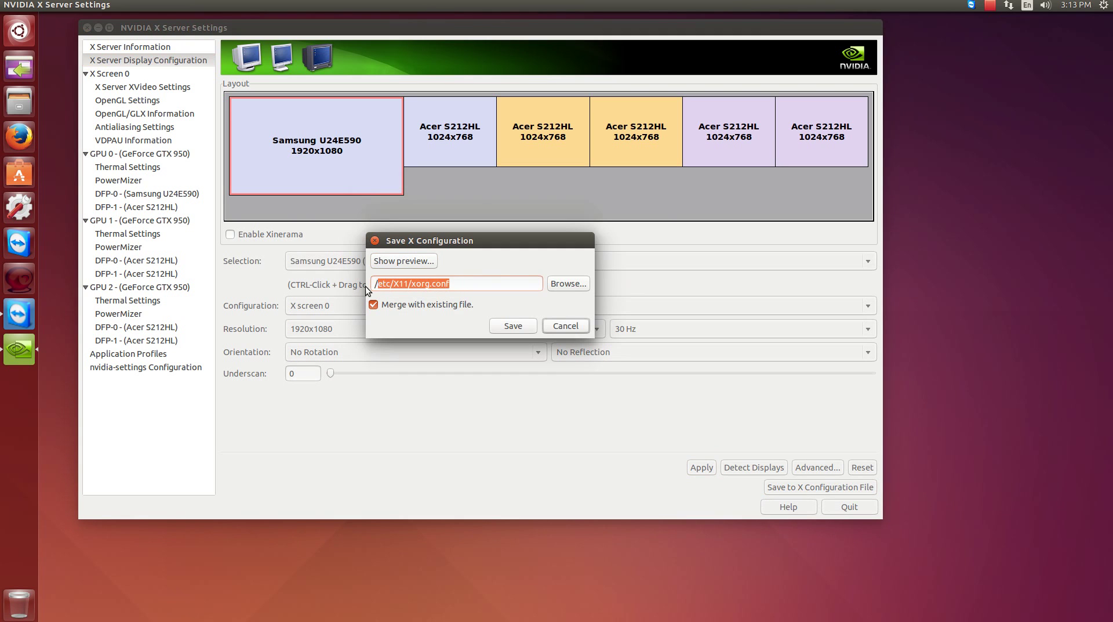
key(BackSpace)
key(BackSpace)
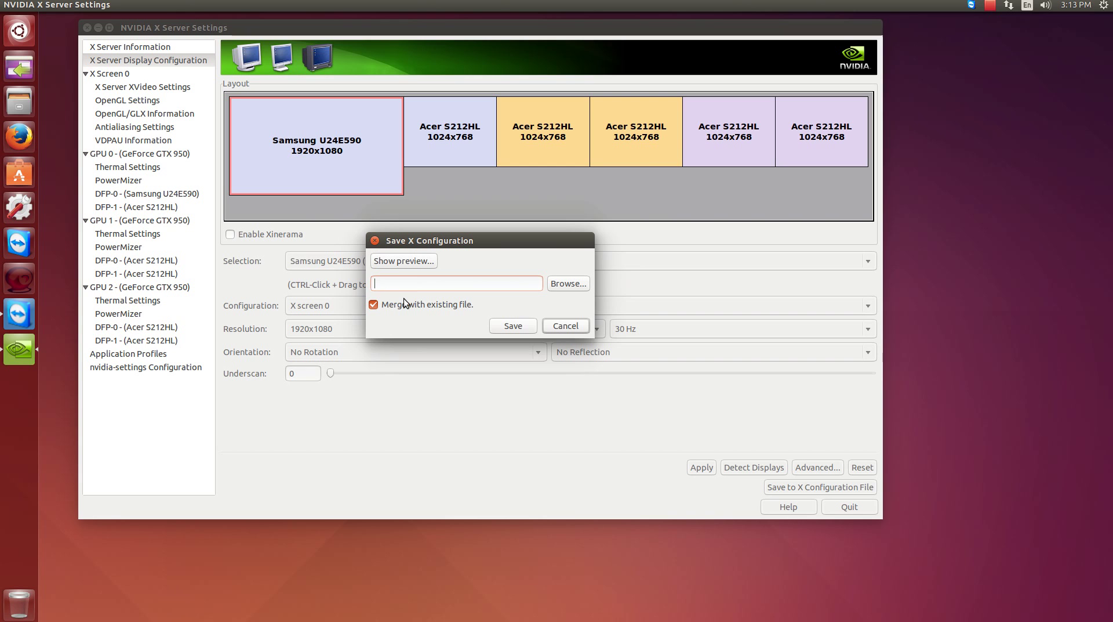
click(555, 287)
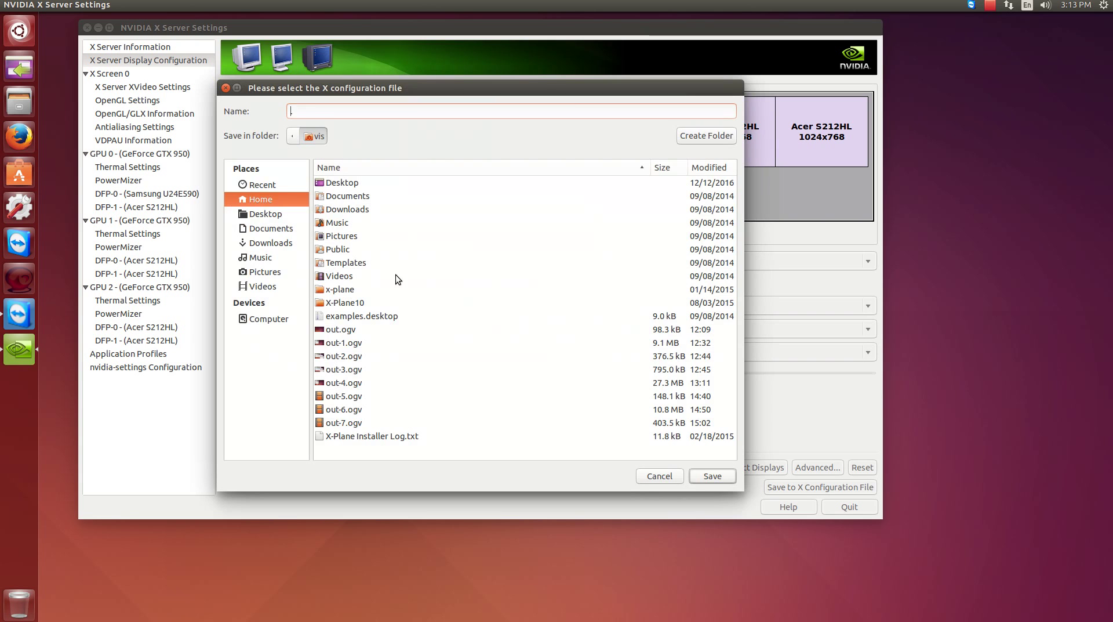
text(.)
click(265, 321)
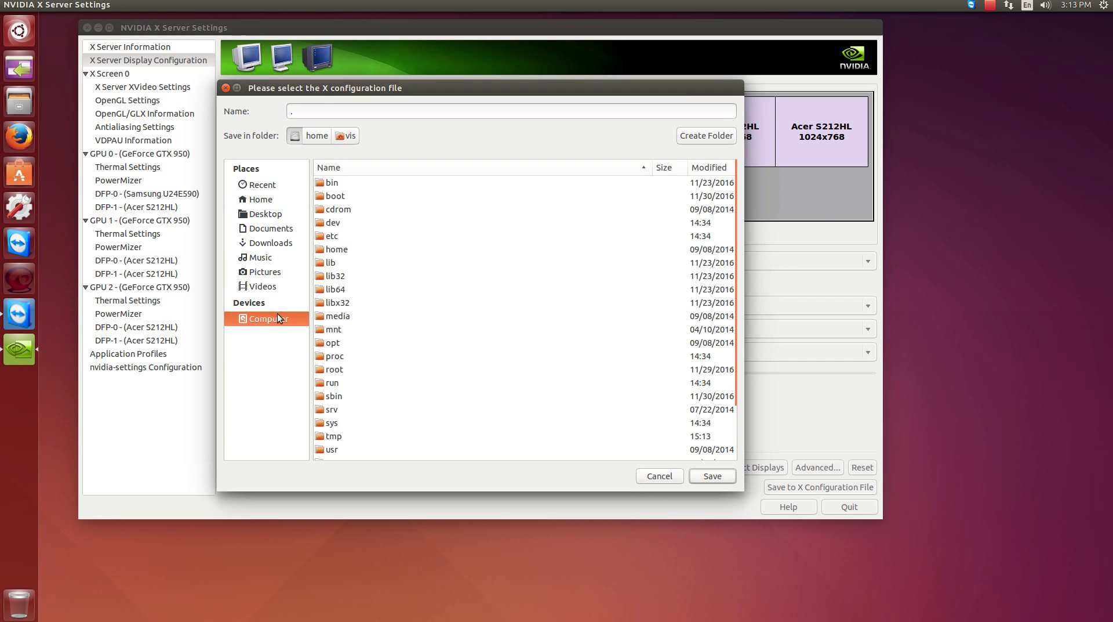
double_click(340, 238)
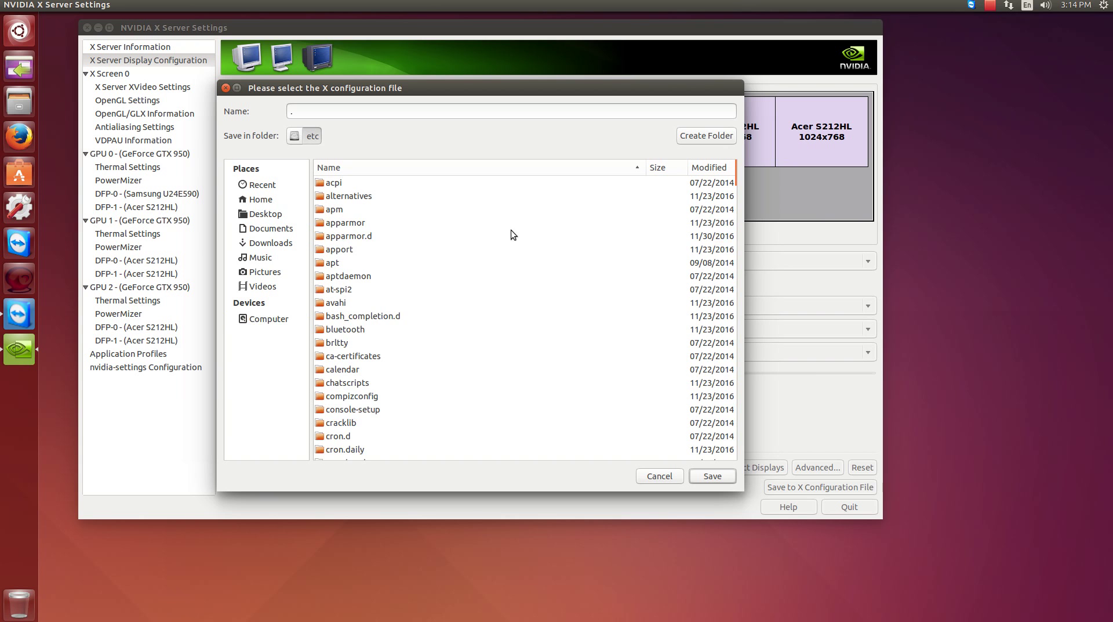
mouse_move(725, 169)
drag(740, 179, 730, 326)
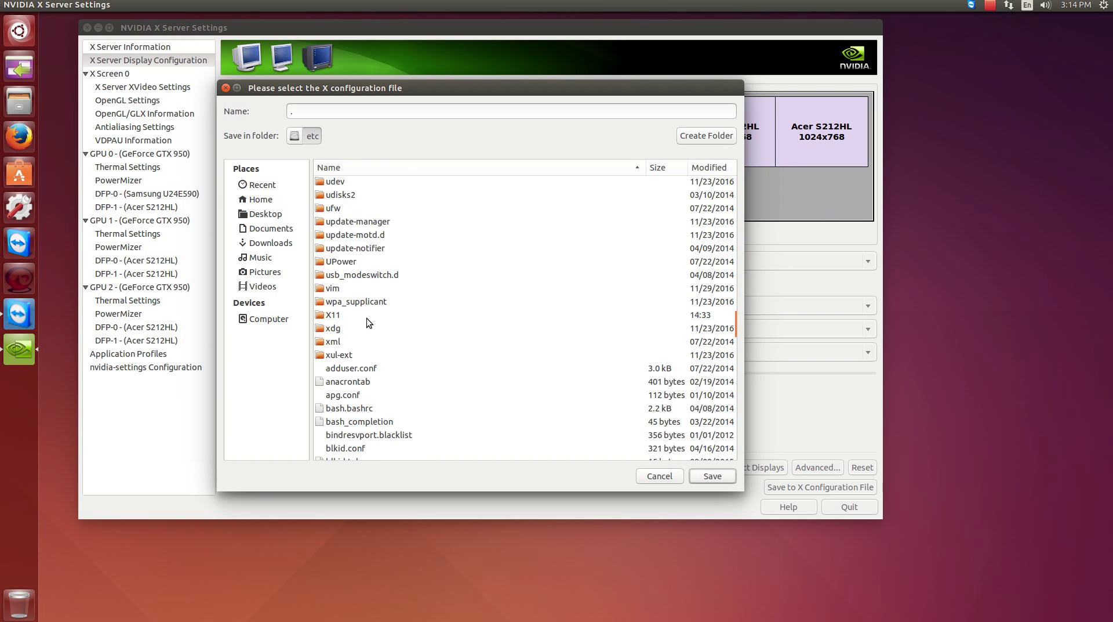
double_click(366, 316)
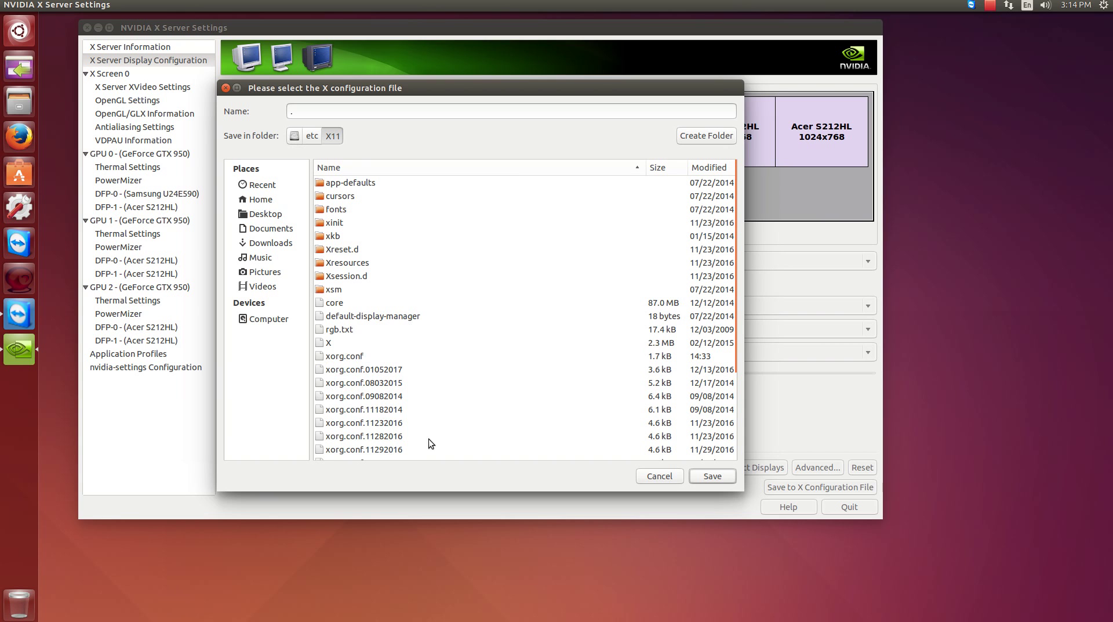
- Choose the existing xorg.conf.01052017 as the save target and shorten its path to /etc/X11/xorg.conf
click(397, 372)
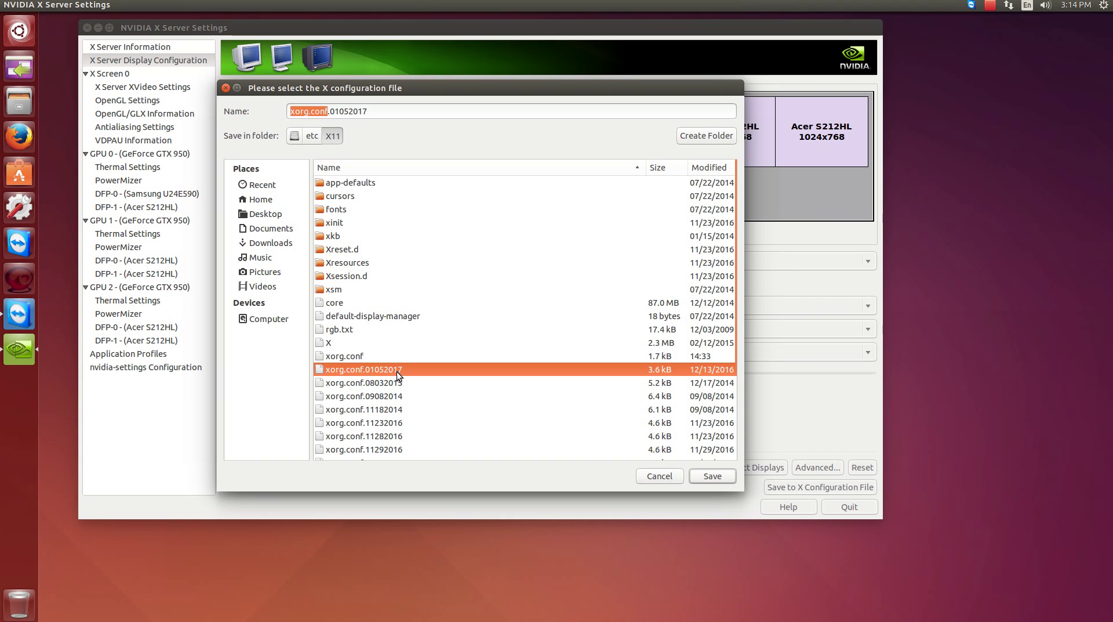
click(713, 479)
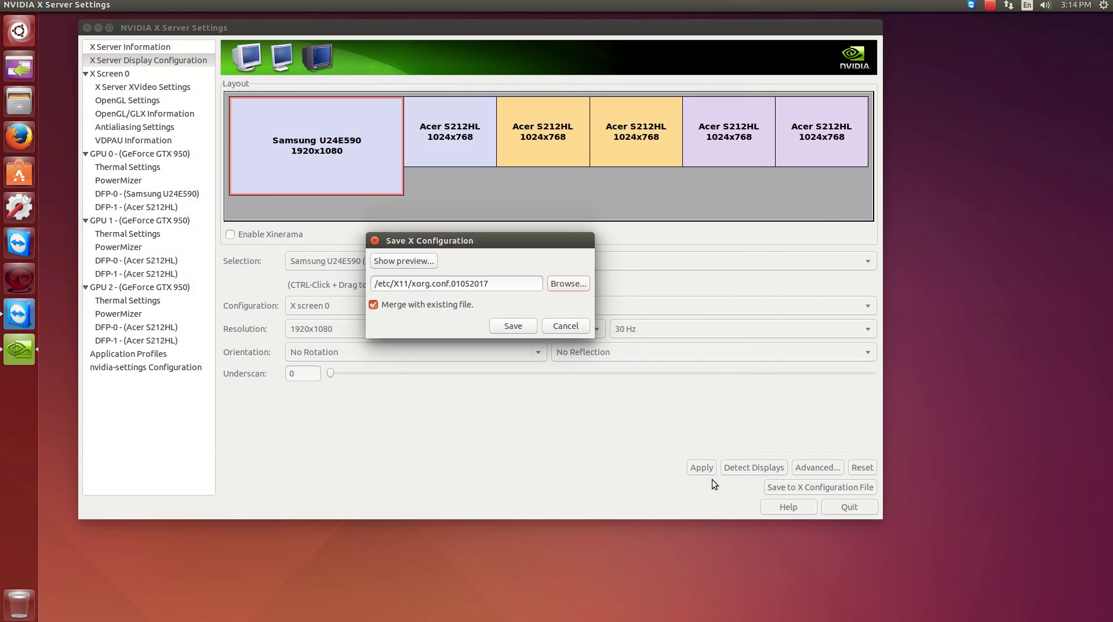
click(505, 283)
key(BackSpace)
key(BackSpace)
key(BackSpace)
key(BackSpace)
key(BackSpace)
key(BackSpace)
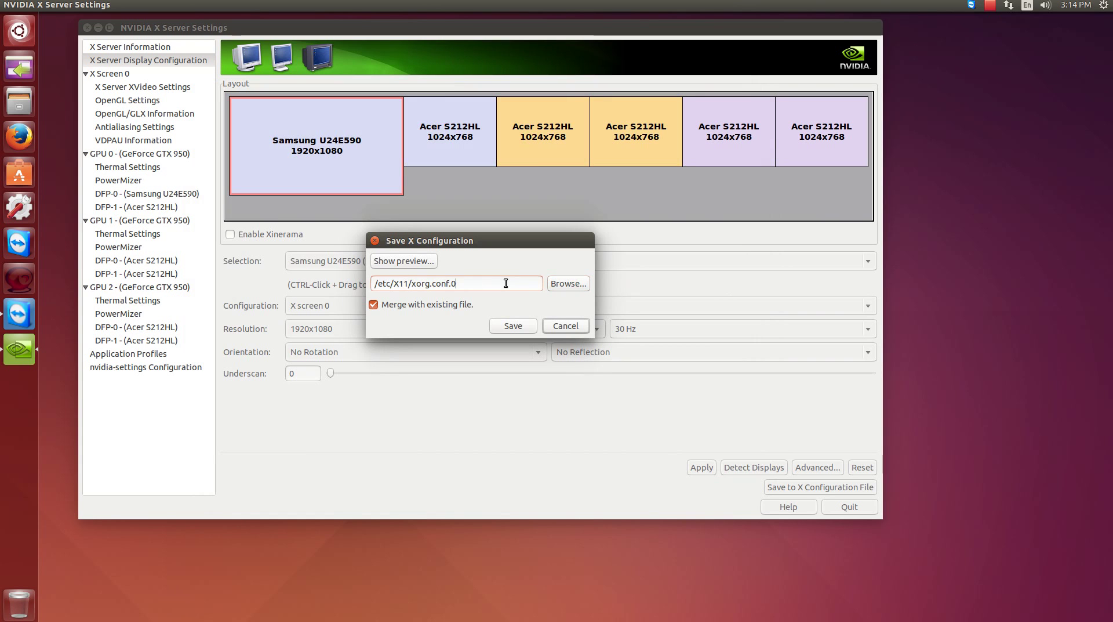
key(BackSpace)
key(BackSpace)
- Save the X configuration without merging with the existing file, authenticate with the account password, and close the display settings
click(374, 305)
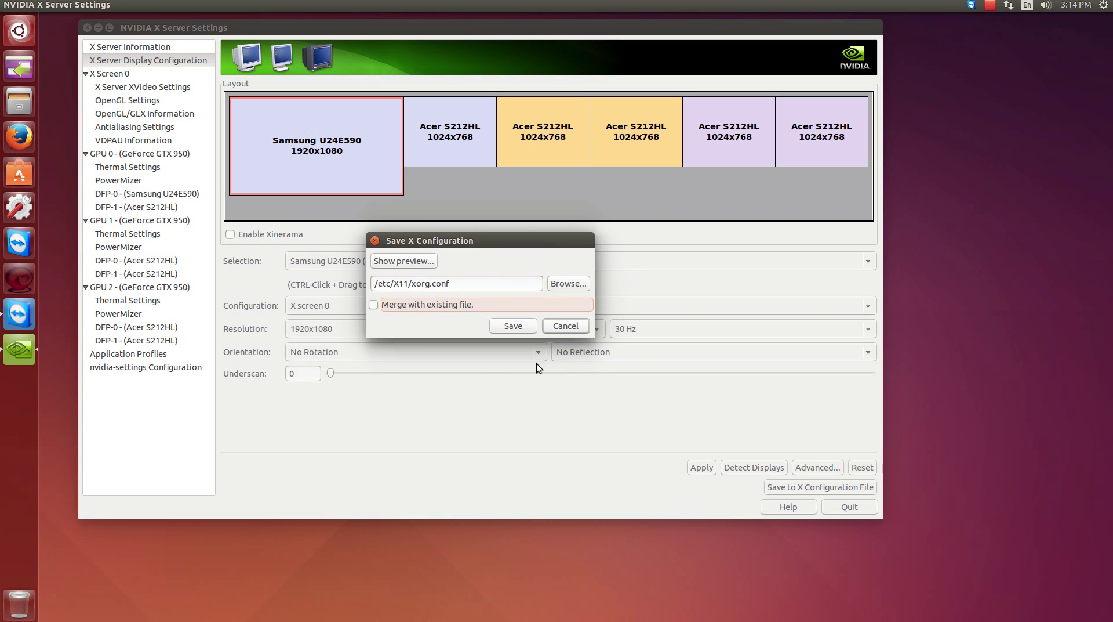
click(512, 327)
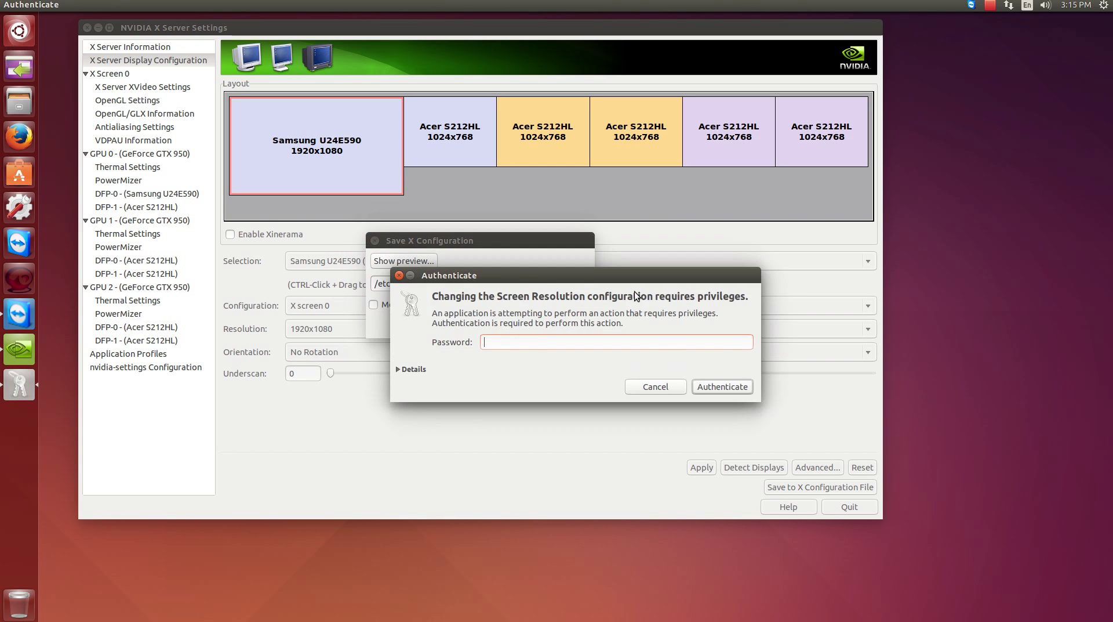
text(•••)
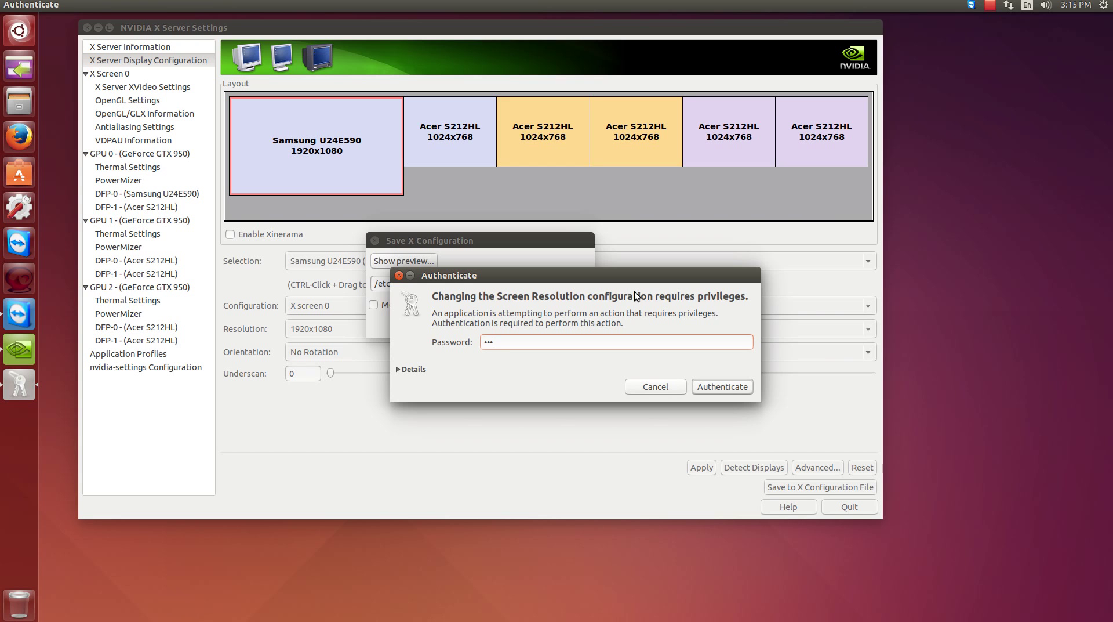
text(•)
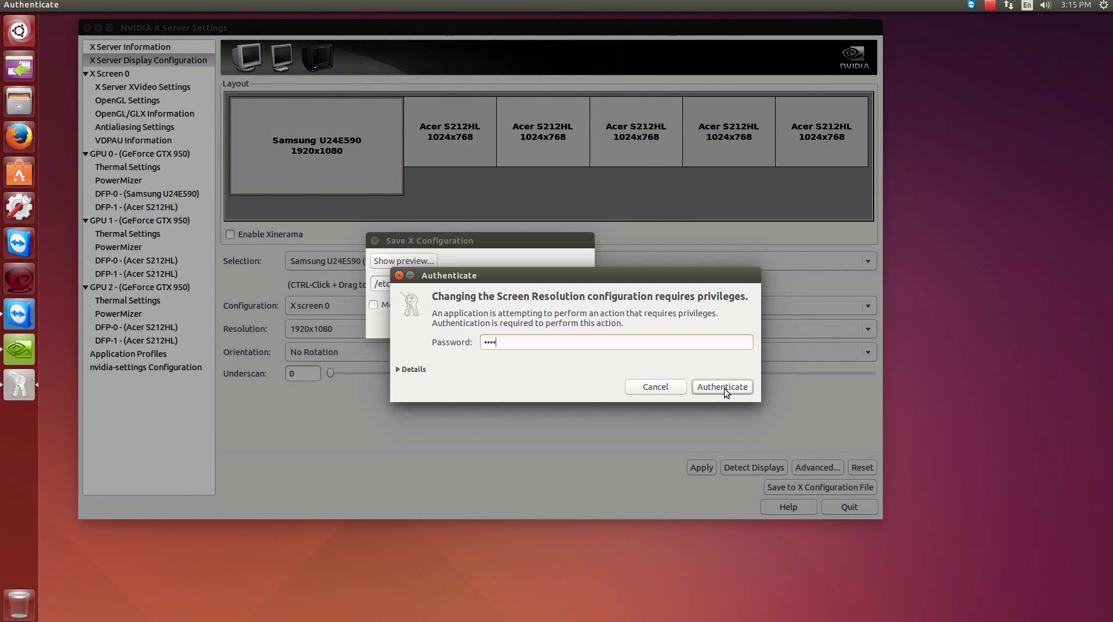
click(725, 387)
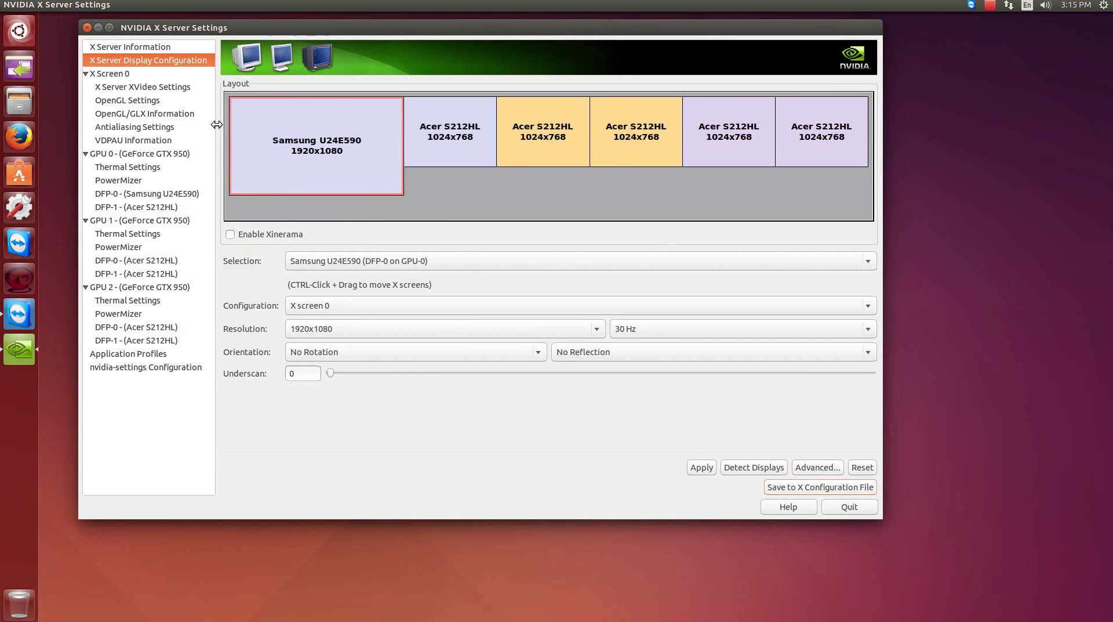
click(89, 31)
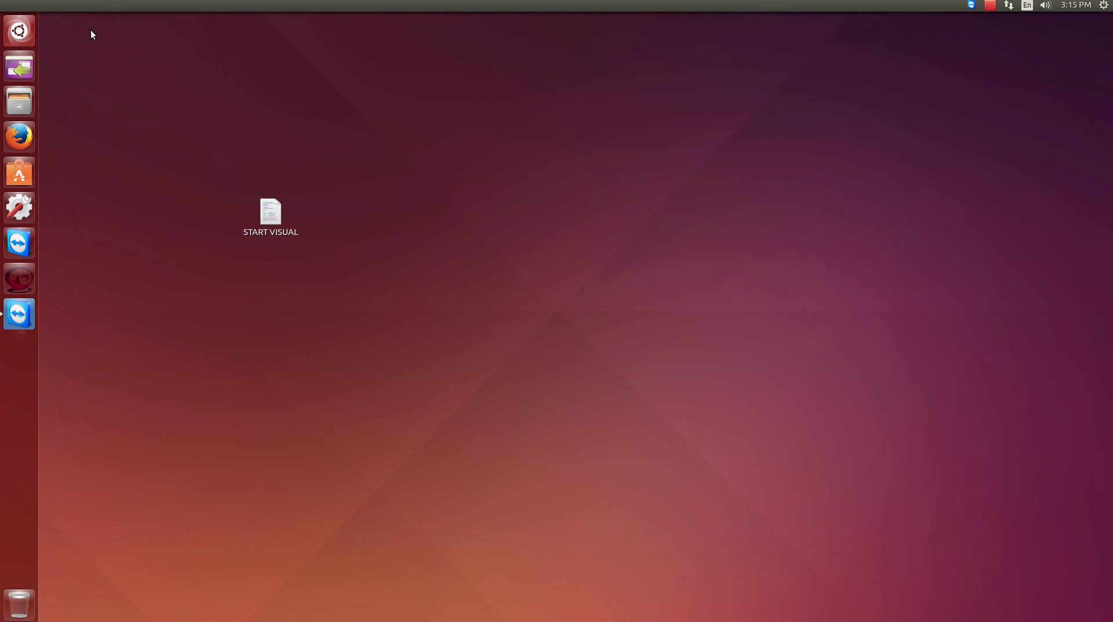
click(1104, 7)
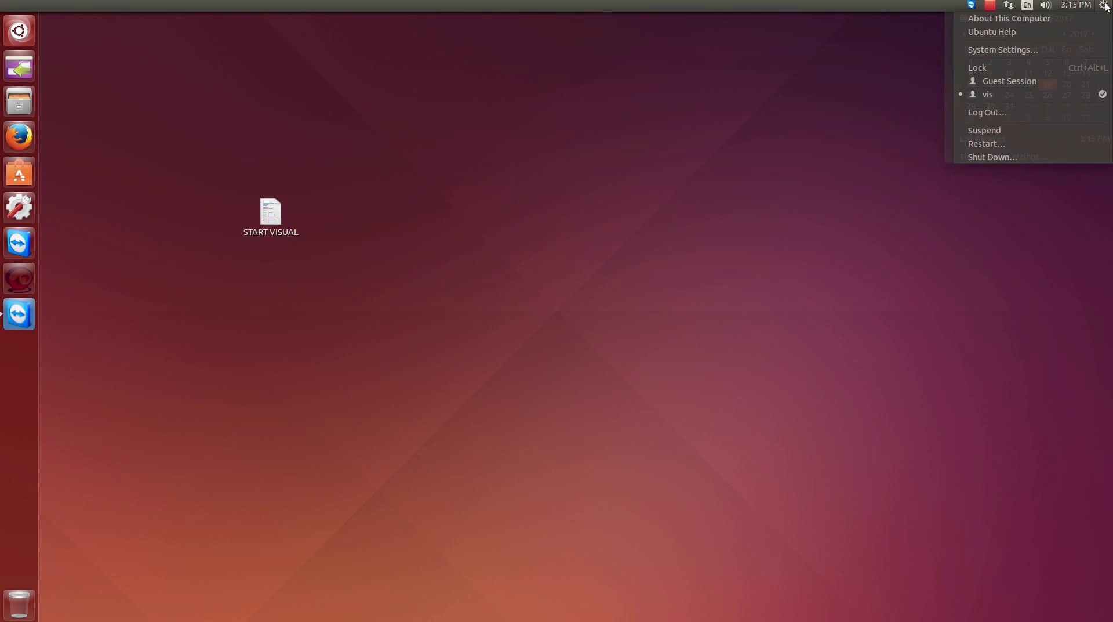
click(1020, 143)
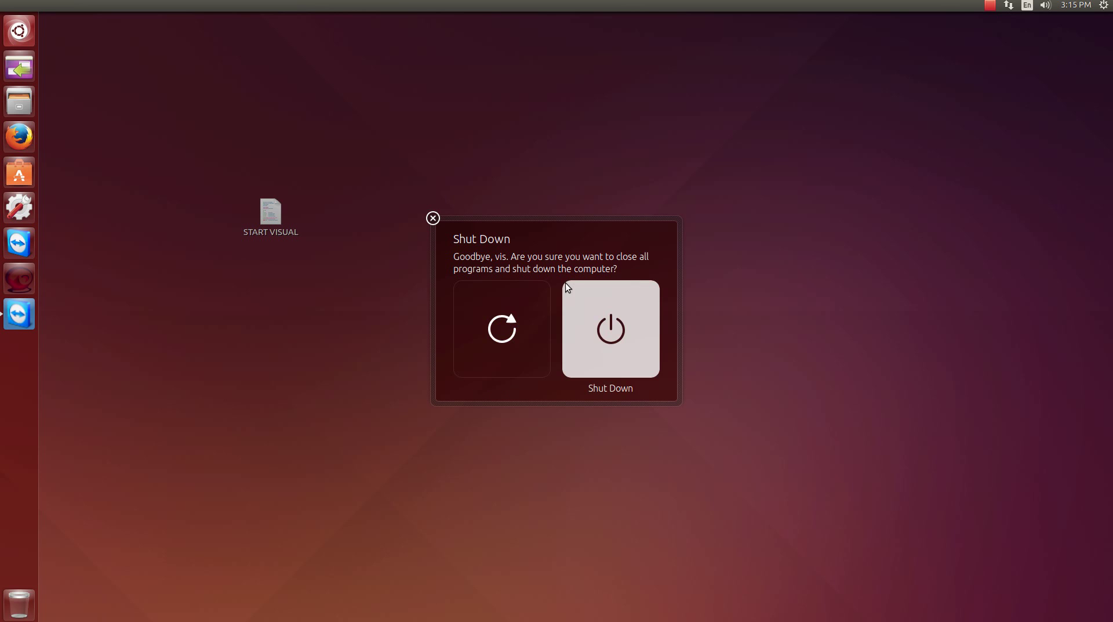
click(435, 218)
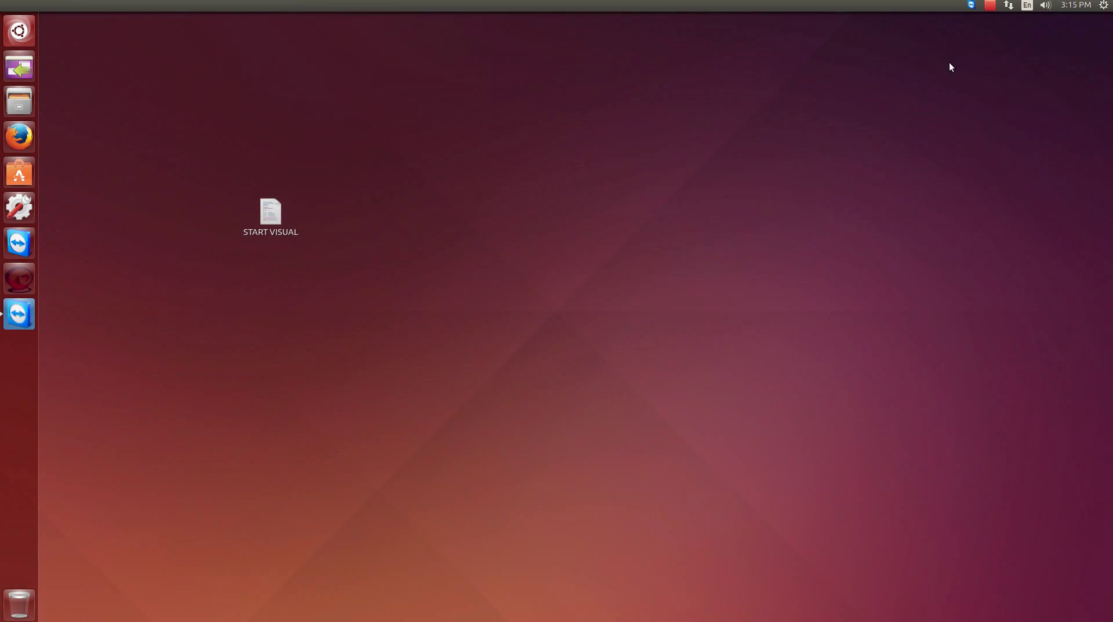